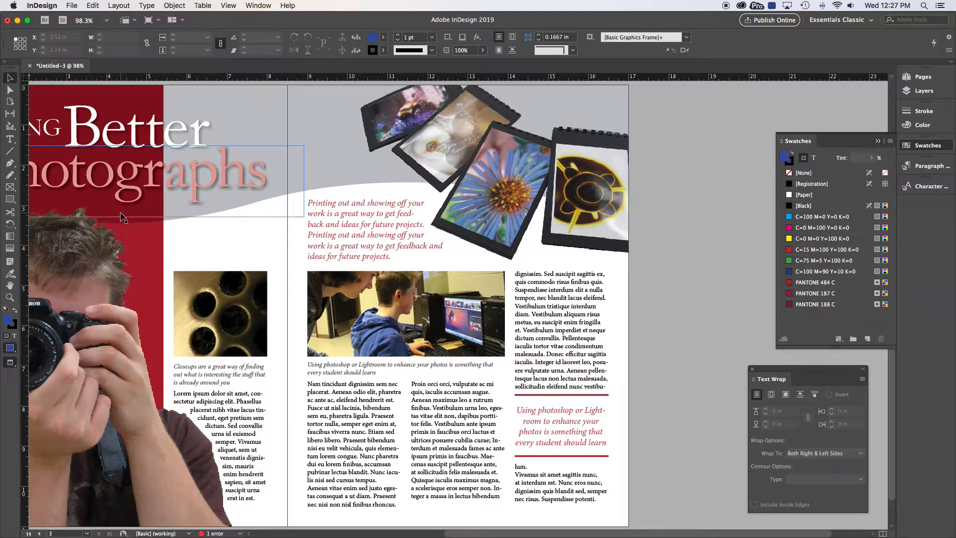
# Step: Fit the spread in the window, collapse the Swatches panel and open the Paragraph Styles panel
pyautogui.press('super+alt+0')
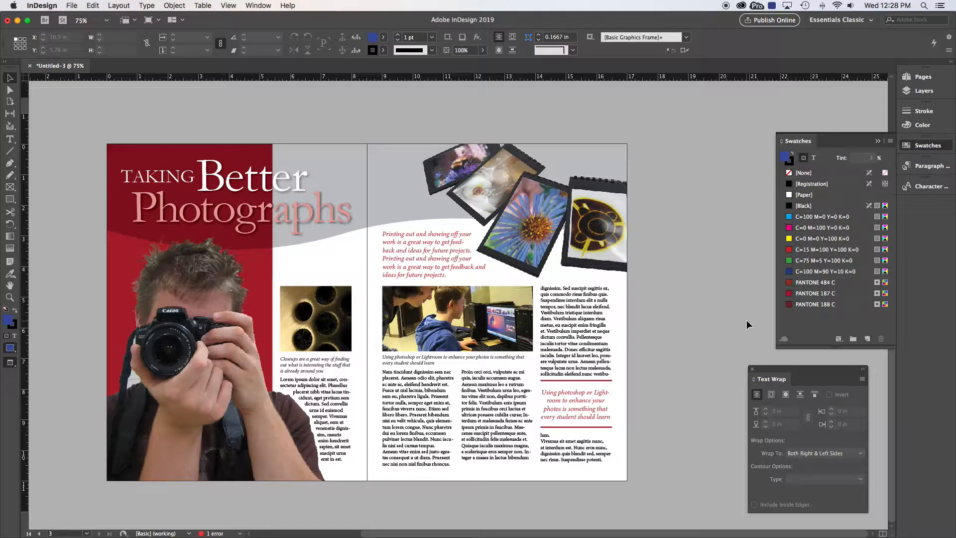
pyautogui.click(878, 143)
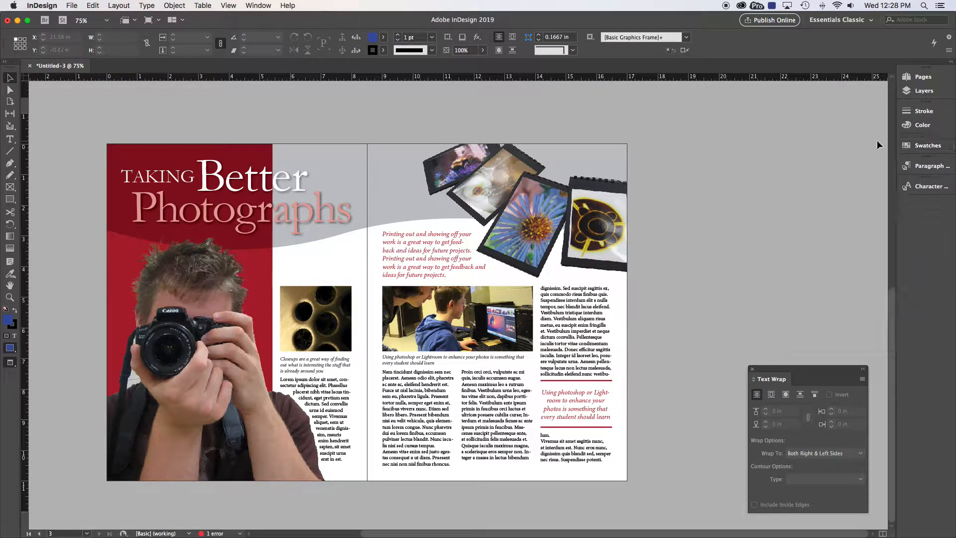
pyautogui.click(929, 167)
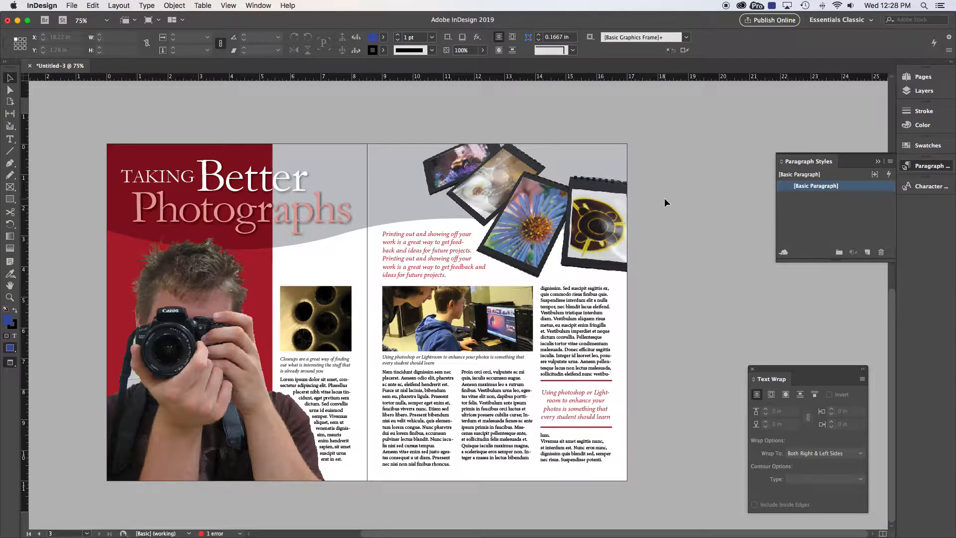
# Step: Select passages of the body text, pull quote and caption with the Type tool to examine their formatting
pyautogui.press('t')
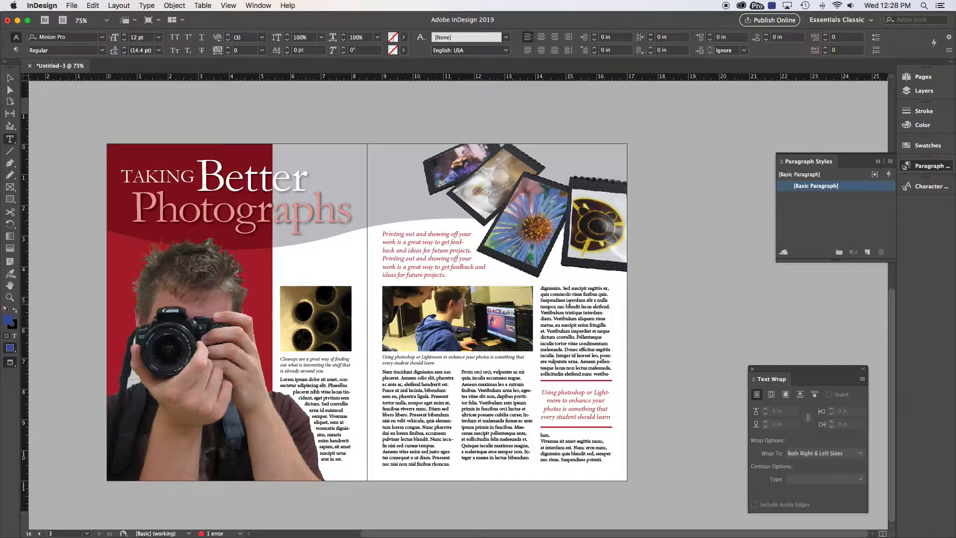
pyautogui.moveTo(557, 307); pyautogui.dragTo(576, 350)
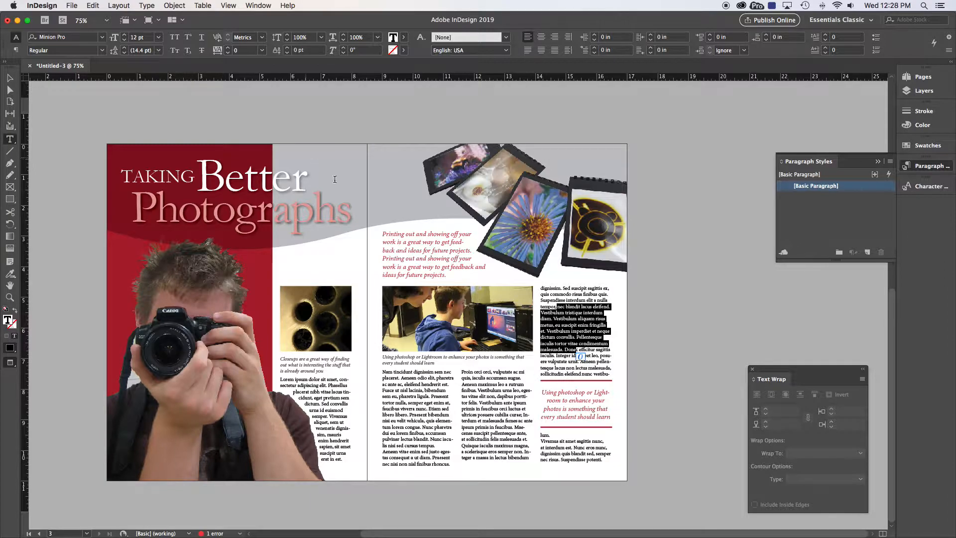
pyautogui.moveTo(402, 246)
pyautogui.mouseDown()
pyautogui.moveTo(405, 267)
pyautogui.moveTo(408, 258)
pyautogui.mouseUp()
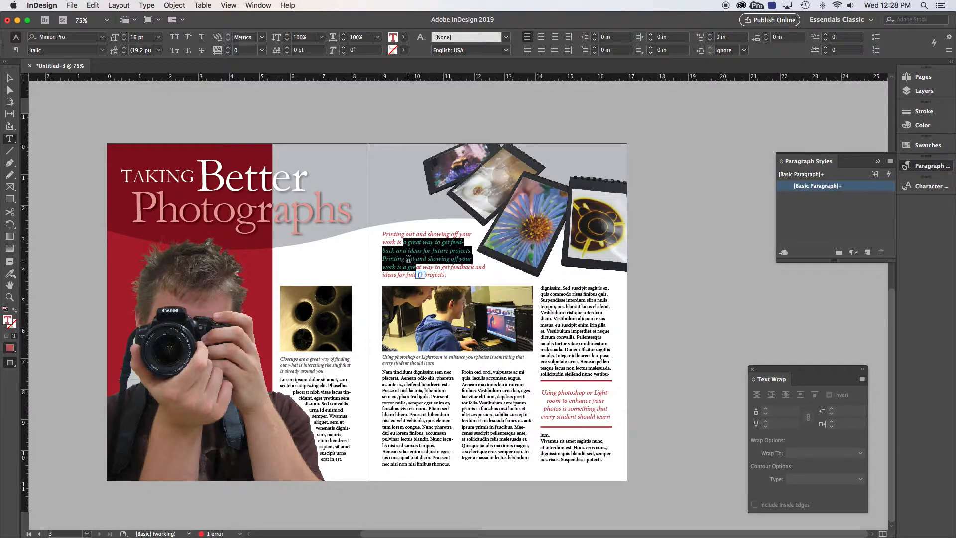
pyautogui.moveTo(397, 357); pyautogui.dragTo(434, 363)
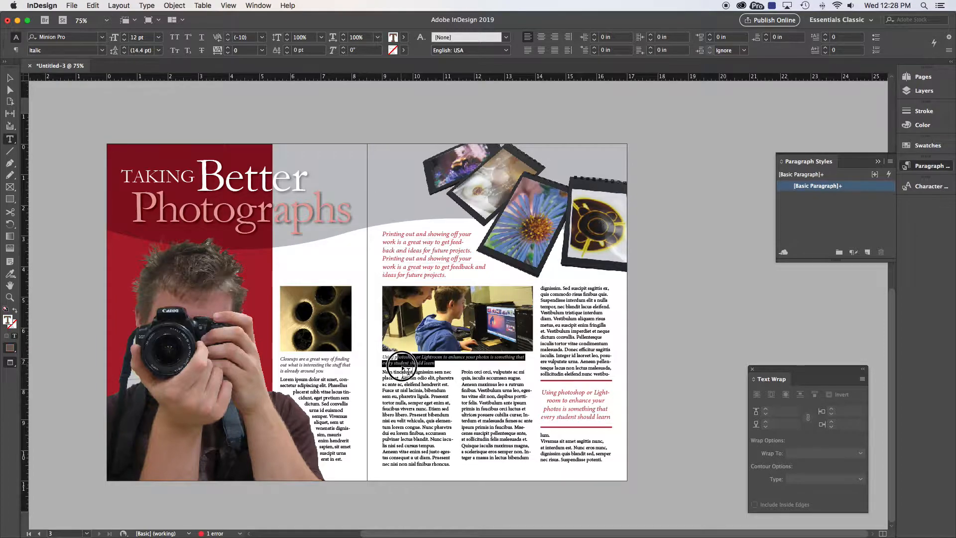
pyautogui.click(494, 391)
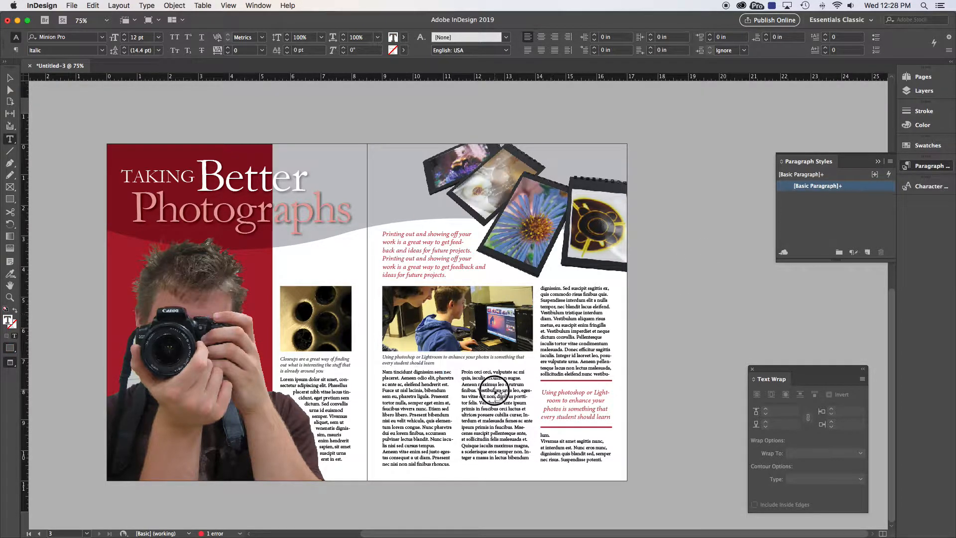
pyautogui.moveTo(479, 385); pyautogui.dragTo(488, 415)
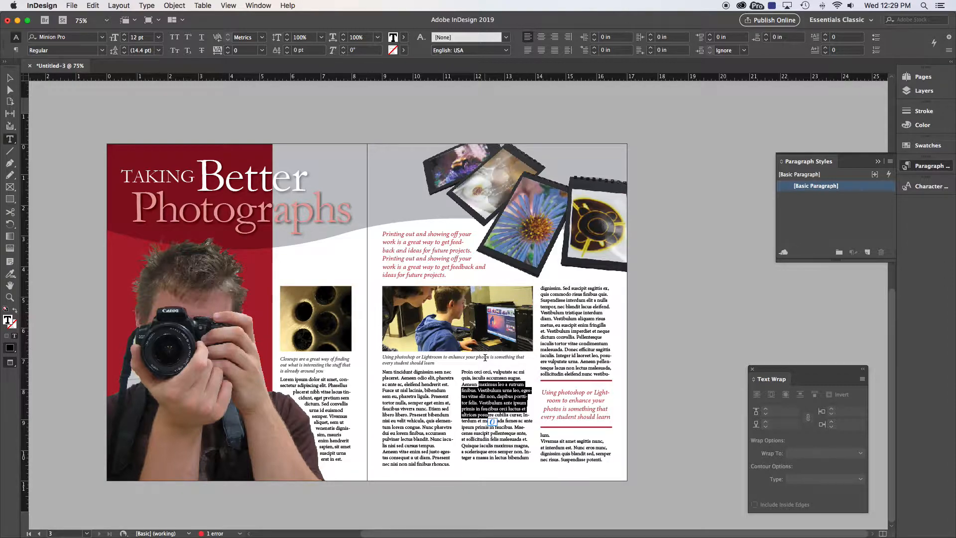
# Step: Zoom into the right page and set the whole body story to 9 pt size with 13 pt leading
pyautogui.click(9, 78)
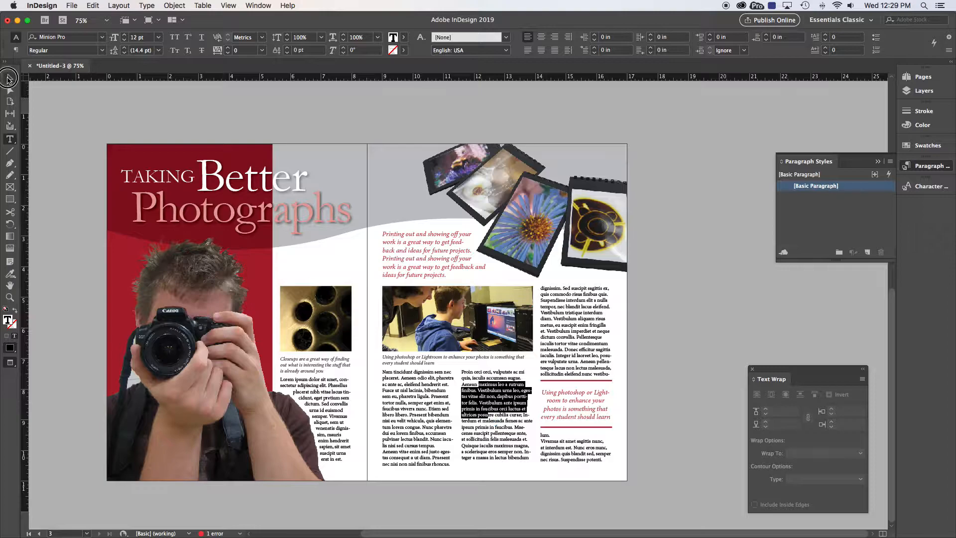
pyautogui.click(123, 111)
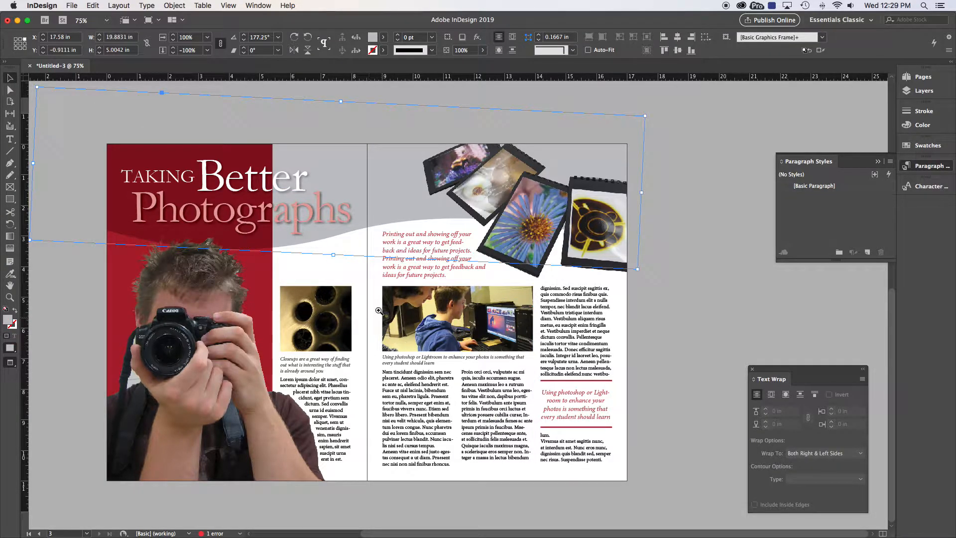
pyautogui.moveTo(373, 279); pyautogui.dragTo(651, 491)
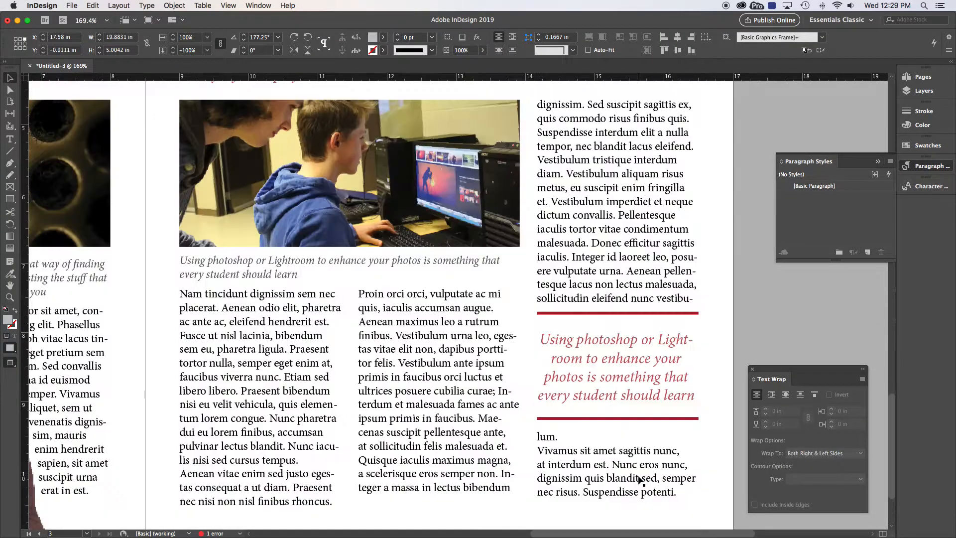
pyautogui.doubleClick(588, 174)
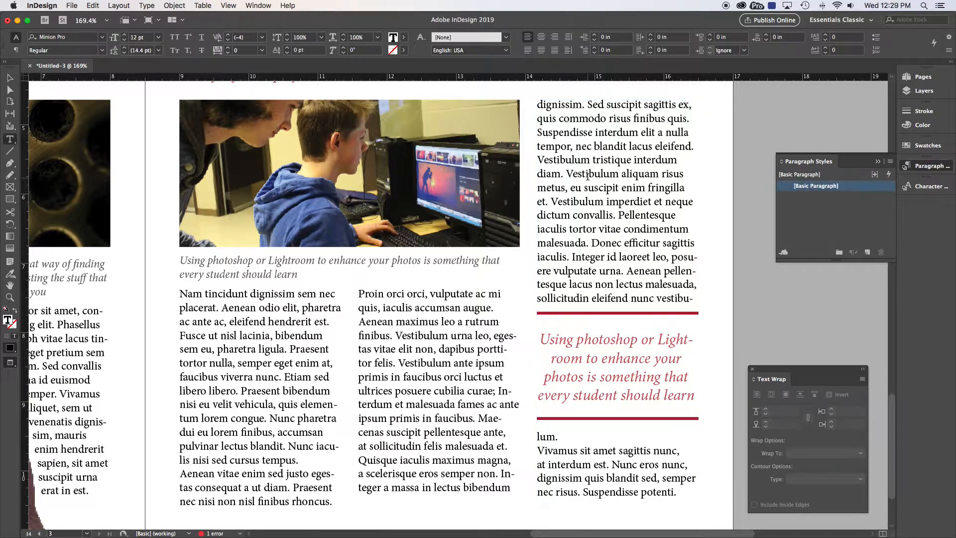
pyautogui.moveTo(572, 173); pyautogui.dragTo(647, 230)
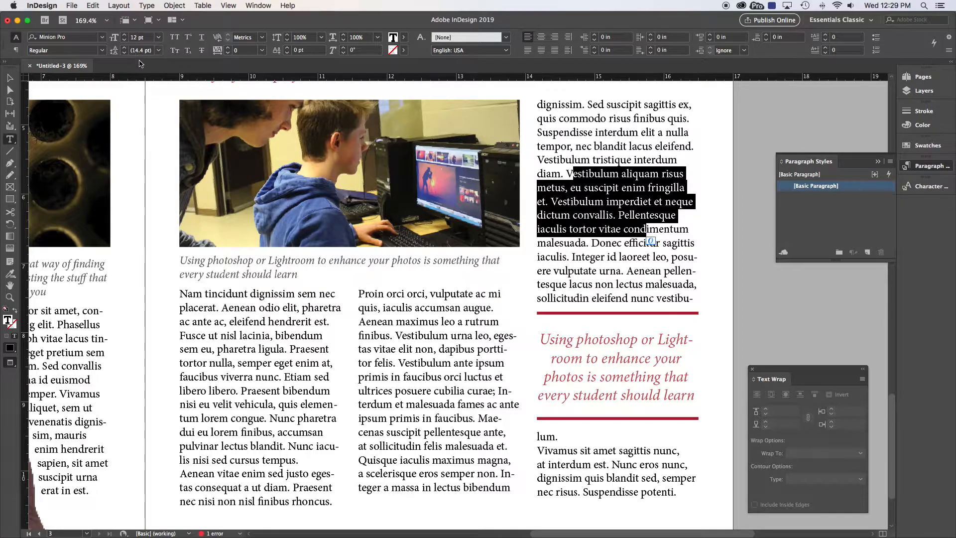
pyautogui.click(550, 199)
pyautogui.press('super+a')
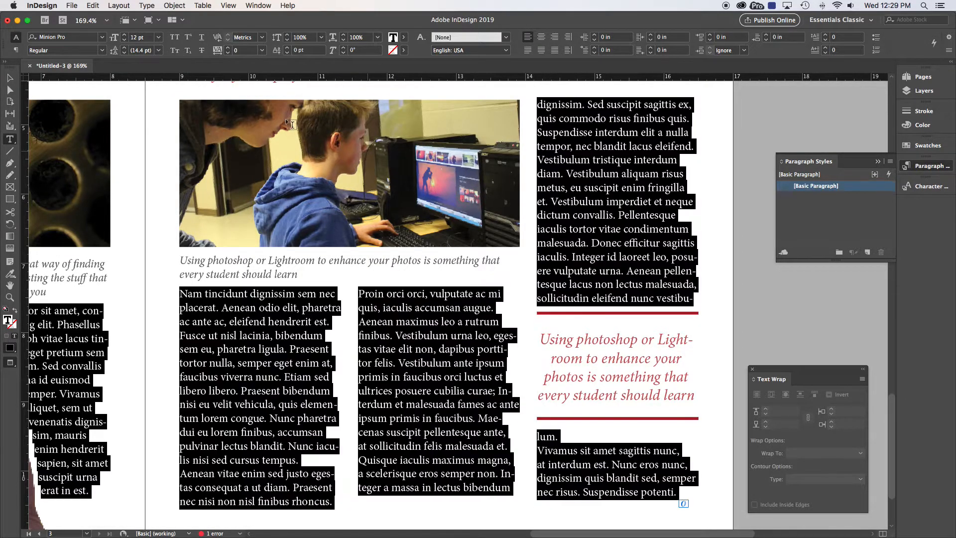
pyautogui.click(125, 40)
pyautogui.click(125, 40)
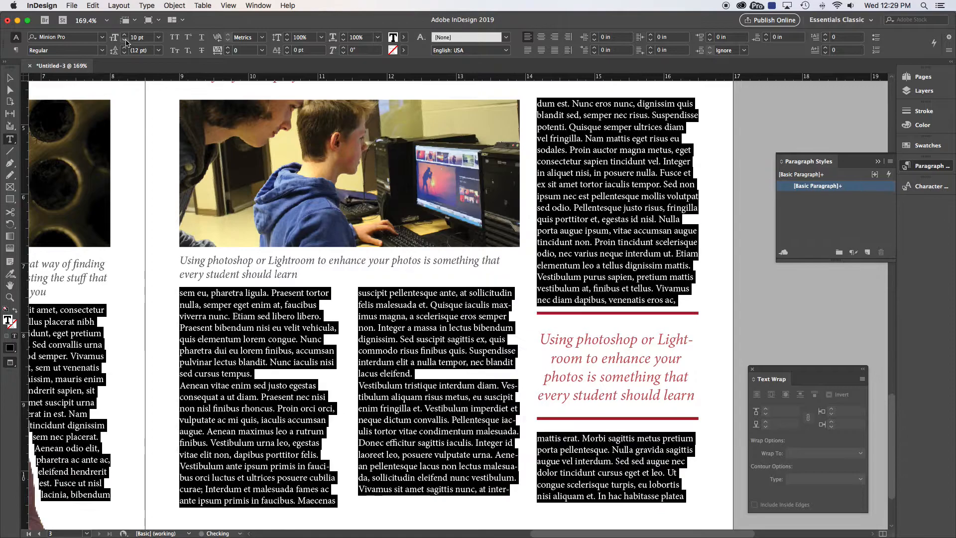
pyautogui.click(125, 40)
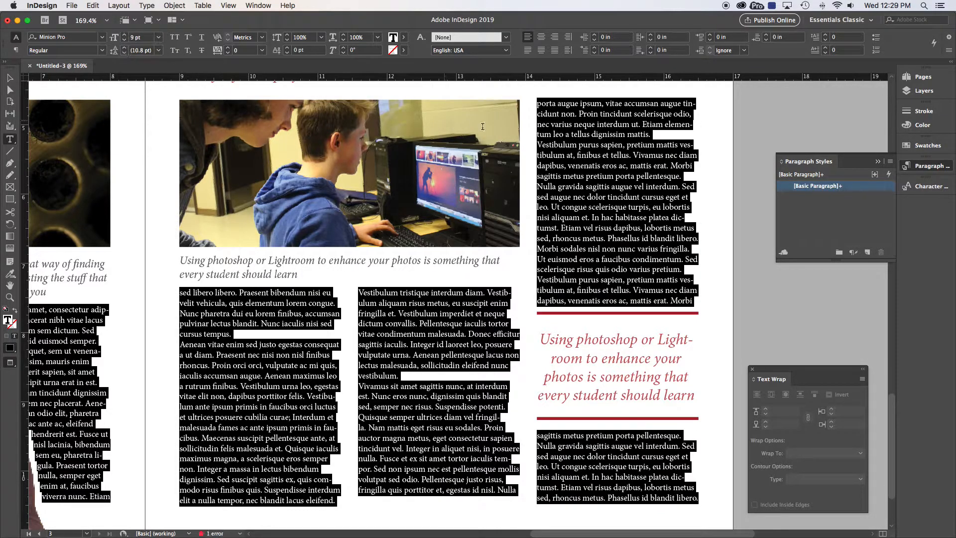
pyautogui.click(125, 49)
pyautogui.click(124, 49)
pyautogui.click(124, 49)
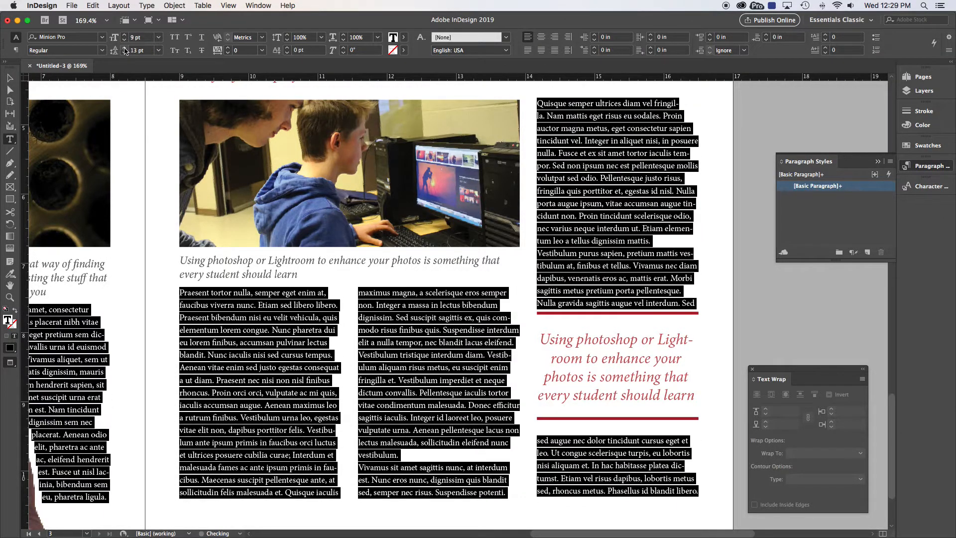
# Step: Change the font of the entire body story to Garamond Regular
pyautogui.click(9, 78)
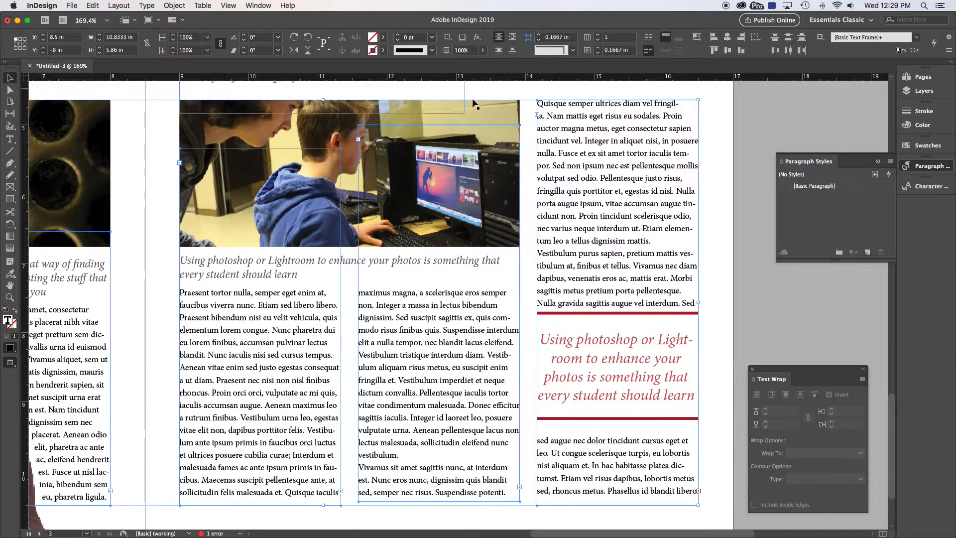
pyautogui.click(388, 322)
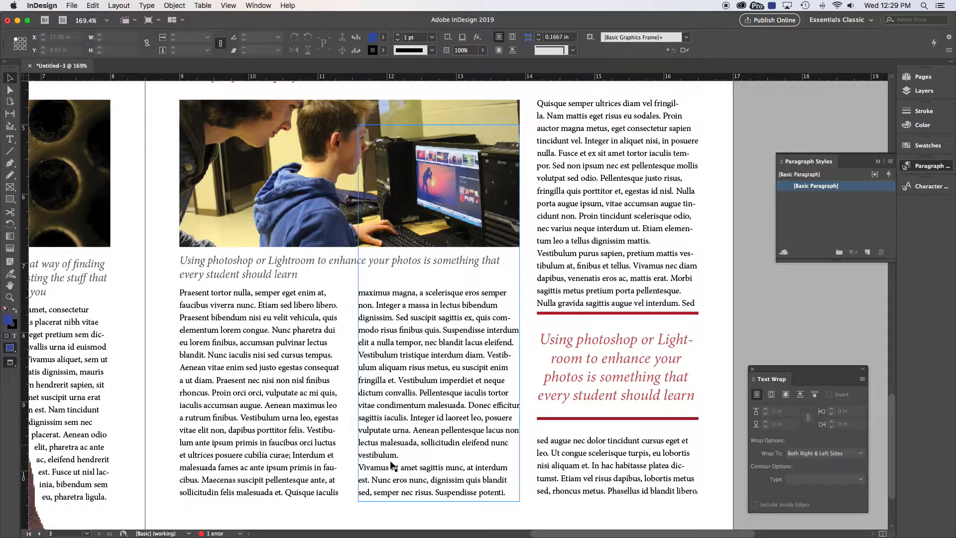
pyautogui.doubleClick(407, 342)
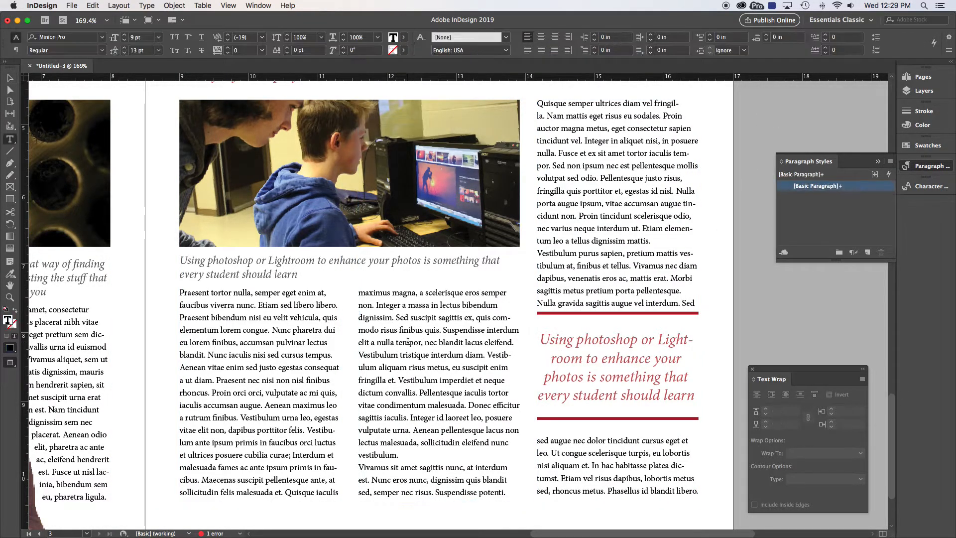
pyautogui.press('super+a')
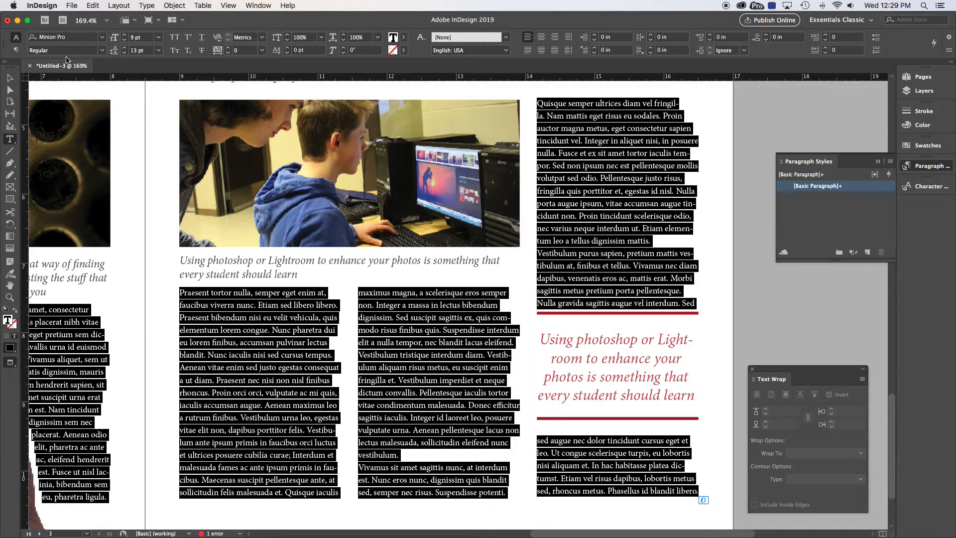
pyautogui.click(28, 38)
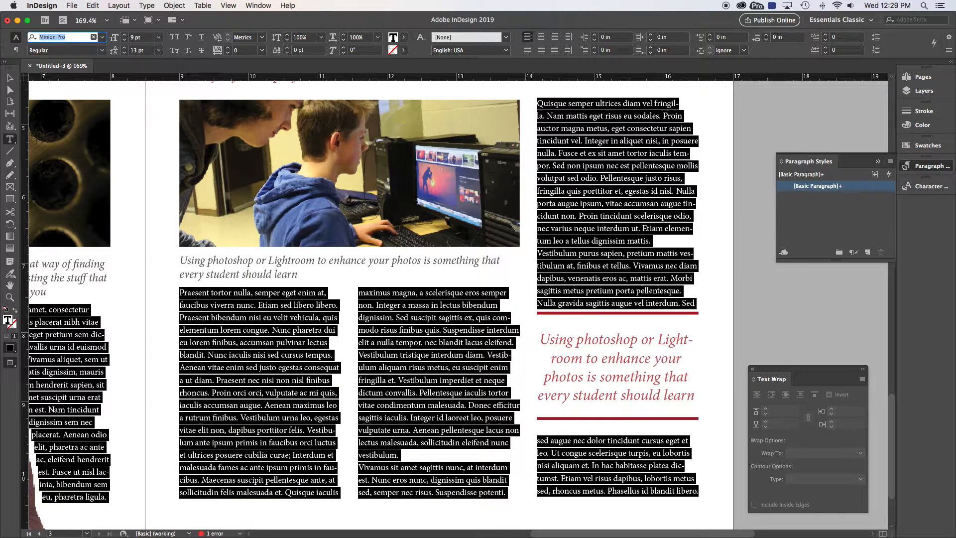
pyautogui.write('gar')
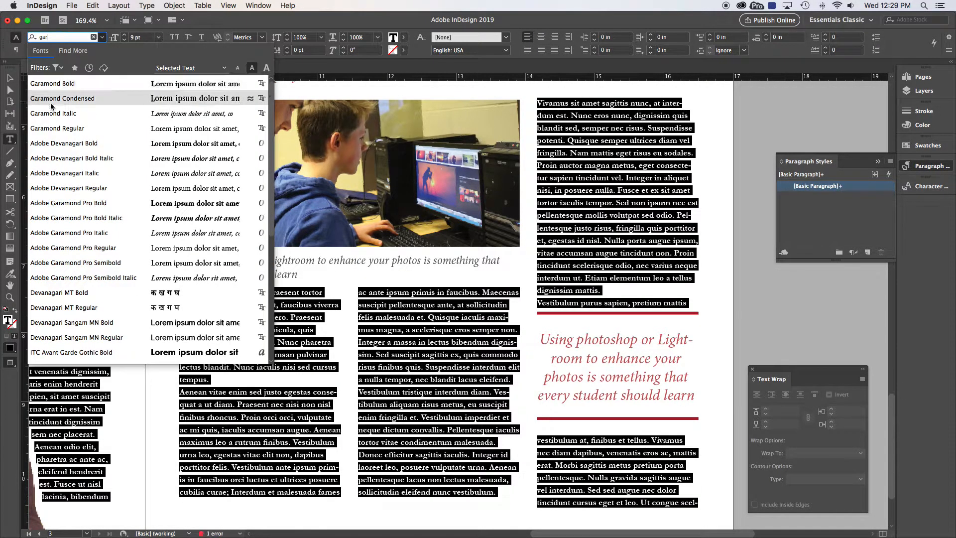
pyautogui.click(57, 128)
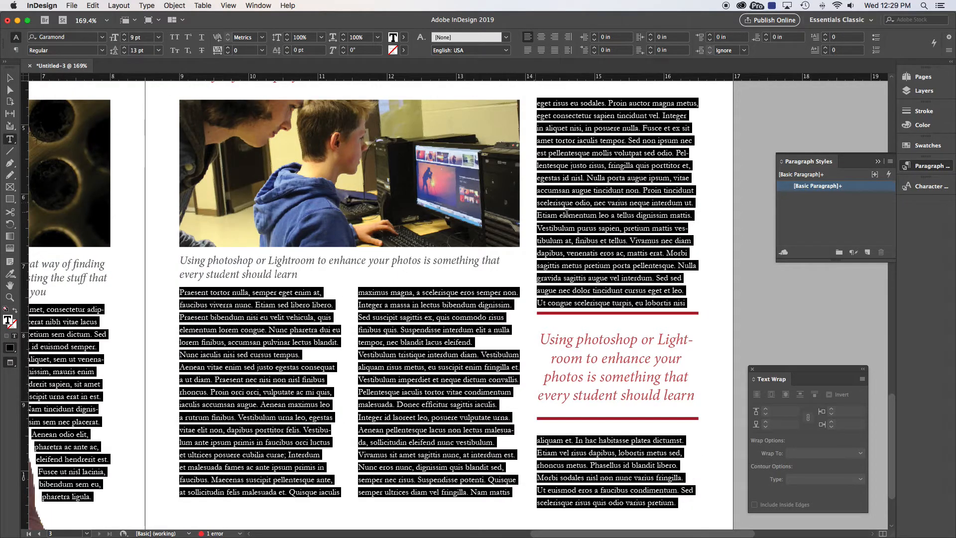
# Step: Undo the body story's font, size and leading changes
pyautogui.click(575, 215)
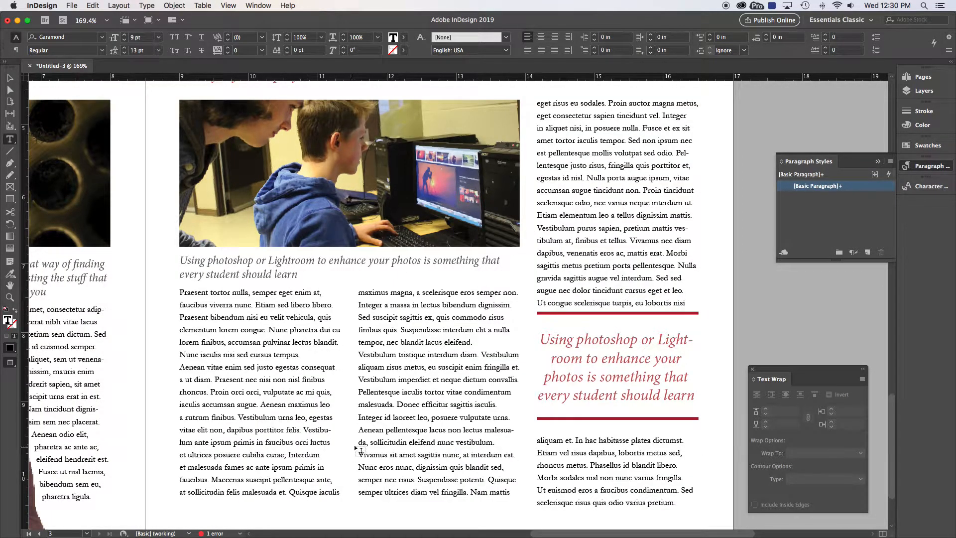
pyautogui.click(231, 262)
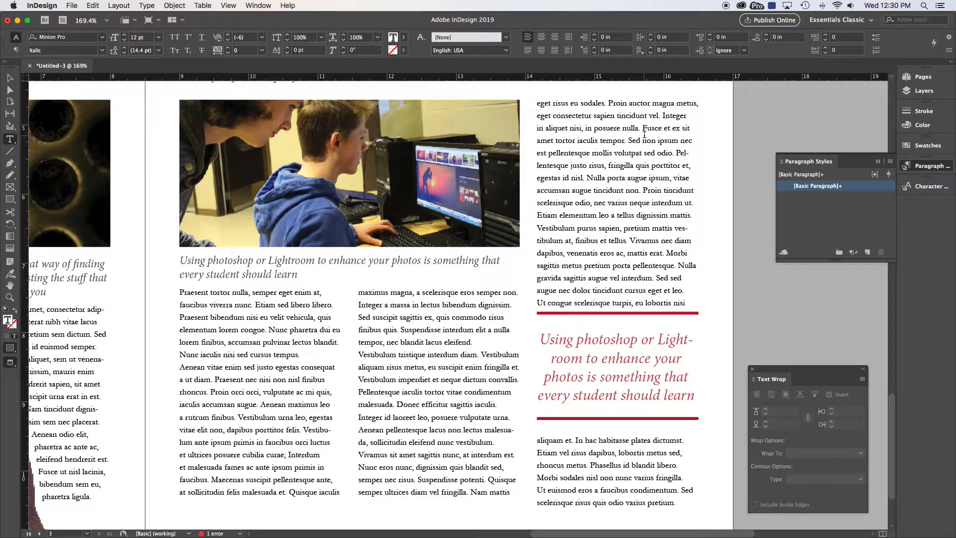
pyautogui.press('super+z')
pyautogui.press('super+z')
pyautogui.press('super+z')
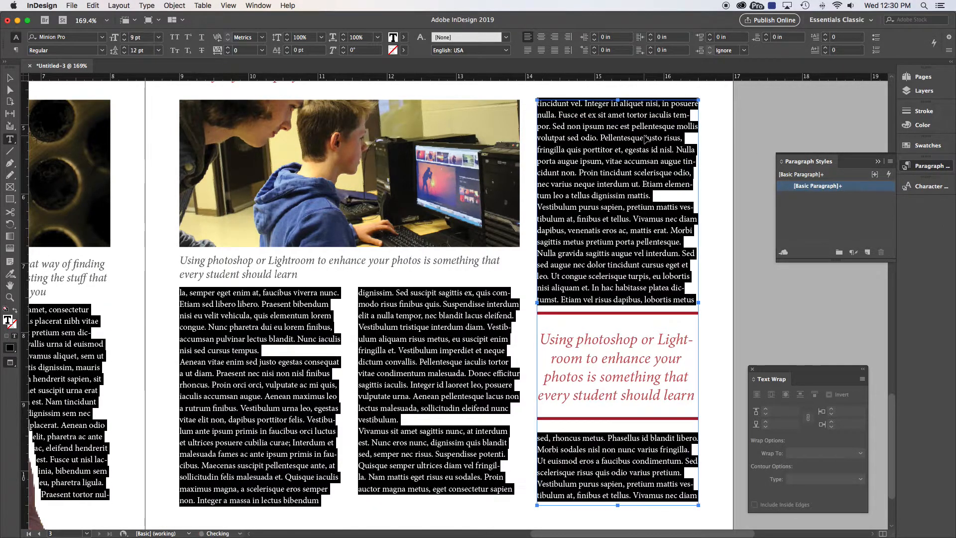
pyautogui.press('super+z')
pyautogui.press('super+z')
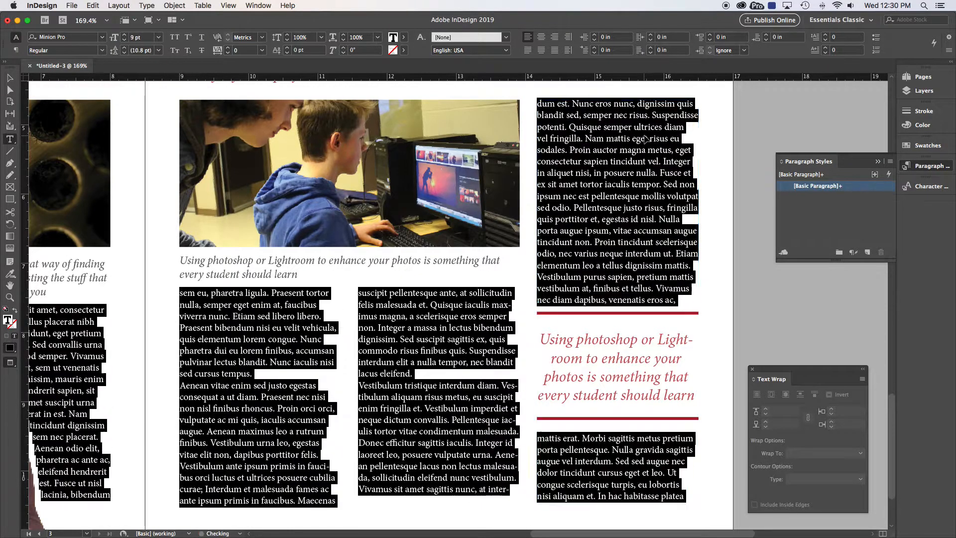
pyautogui.press('super+z')
pyautogui.press('super+z')
pyautogui.press('super+z')
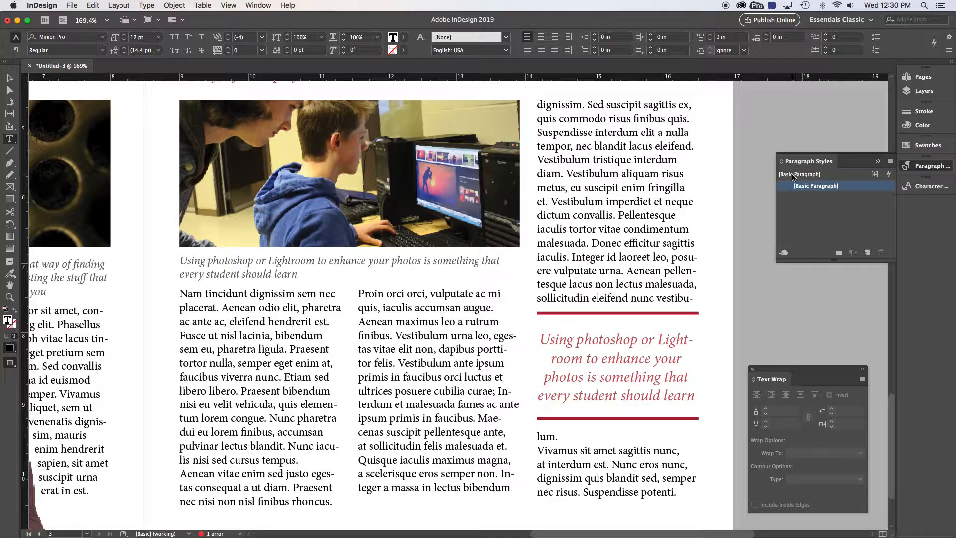
# Step: Create a new paragraph style named body text with the Garamond font family
pyautogui.click(891, 161)
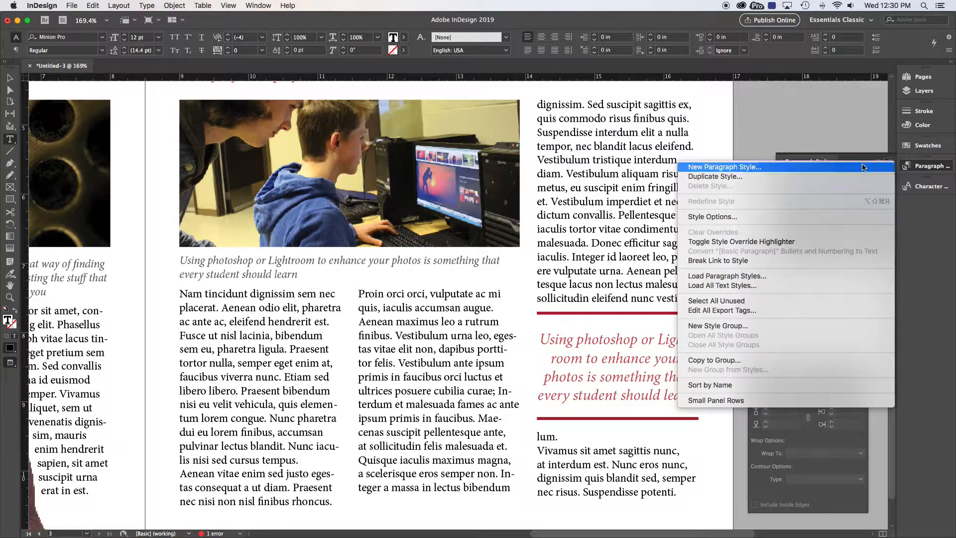
pyautogui.click(713, 167)
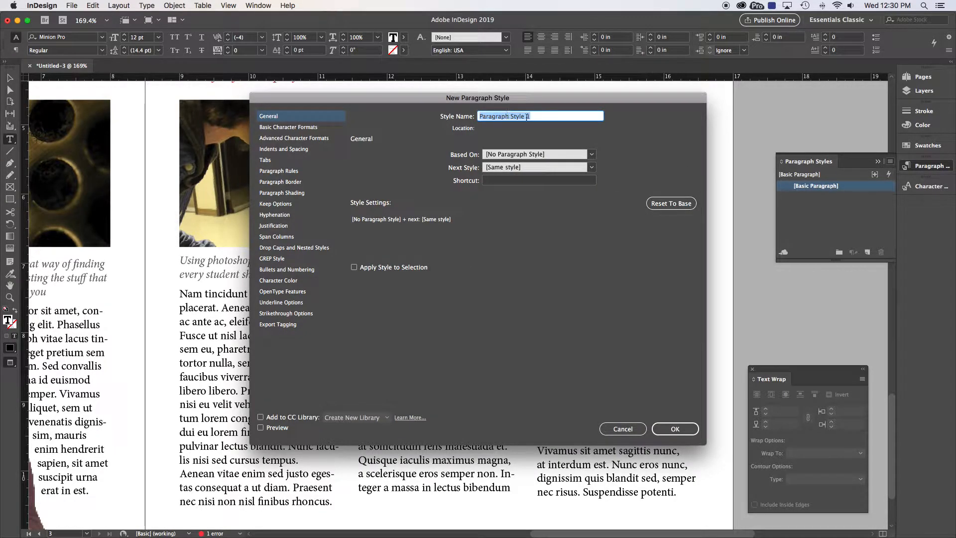
pyautogui.write('body text')
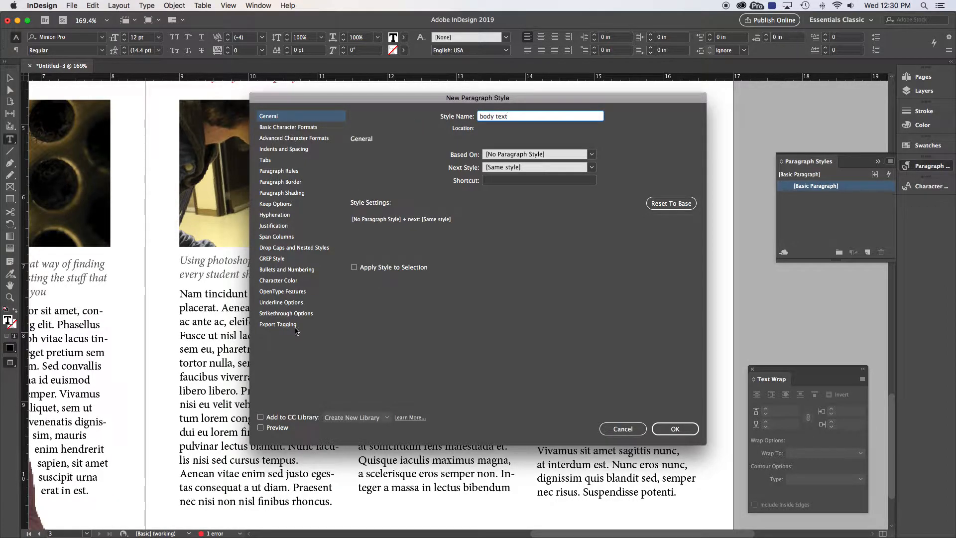
pyautogui.click(281, 128)
pyautogui.click(452, 160)
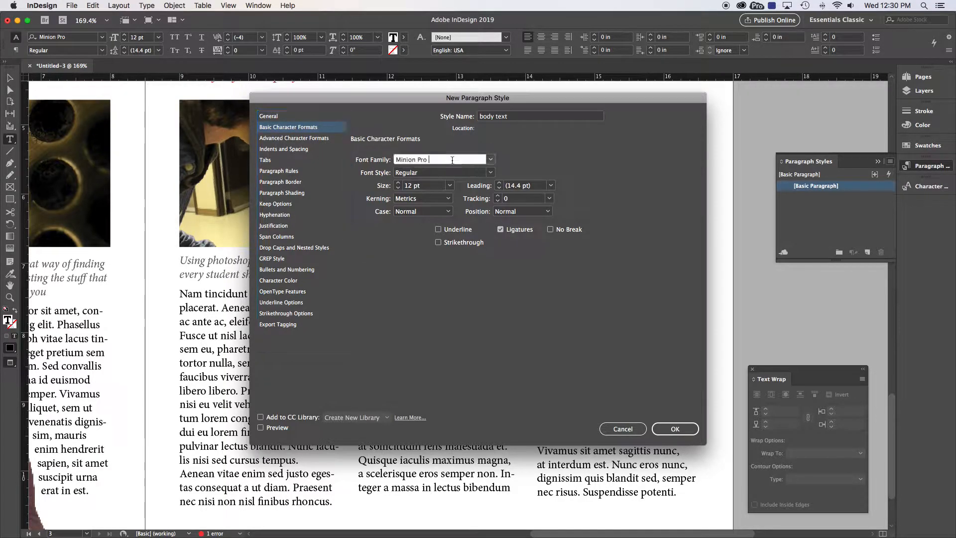
pyautogui.moveTo(438, 160); pyautogui.dragTo(374, 159)
pyautogui.write('Garamond')
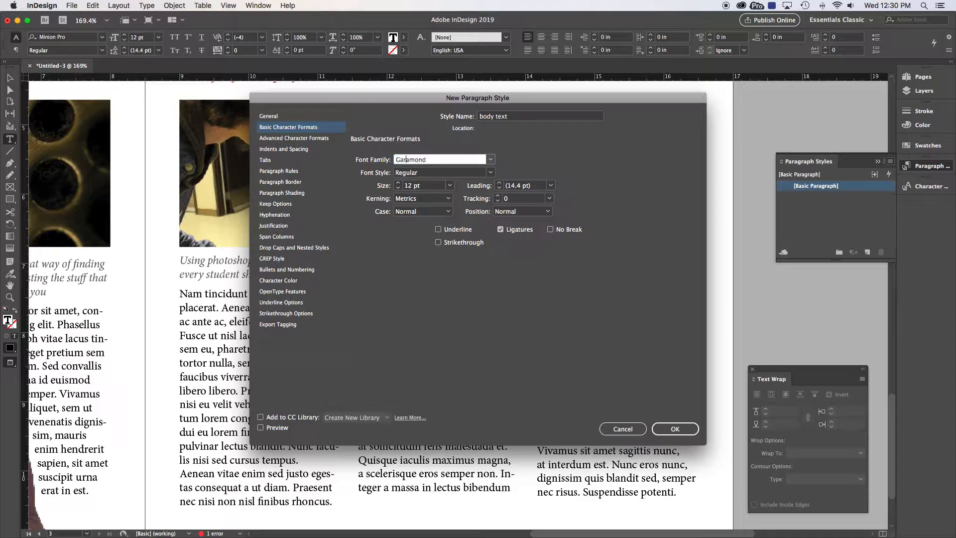
pyautogui.press('Return')
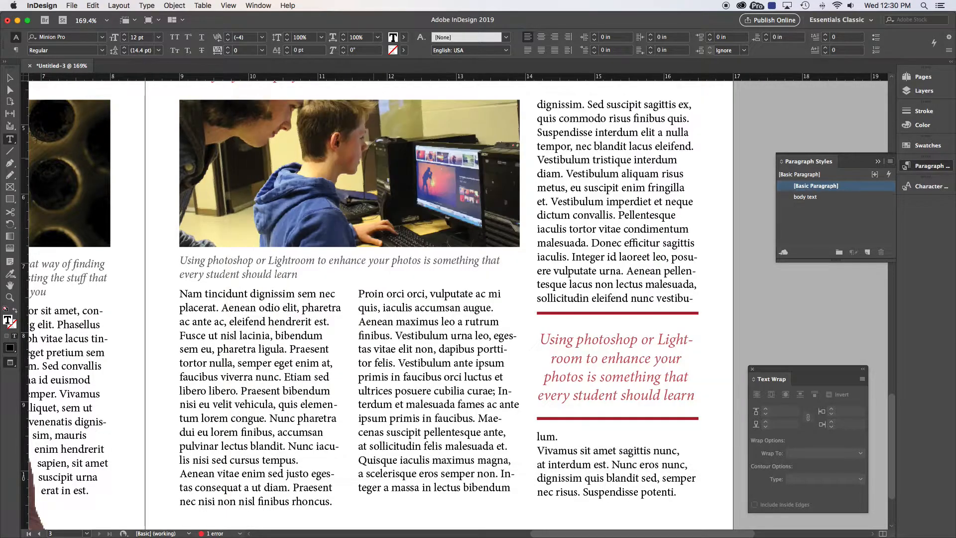
pyautogui.click(804, 197)
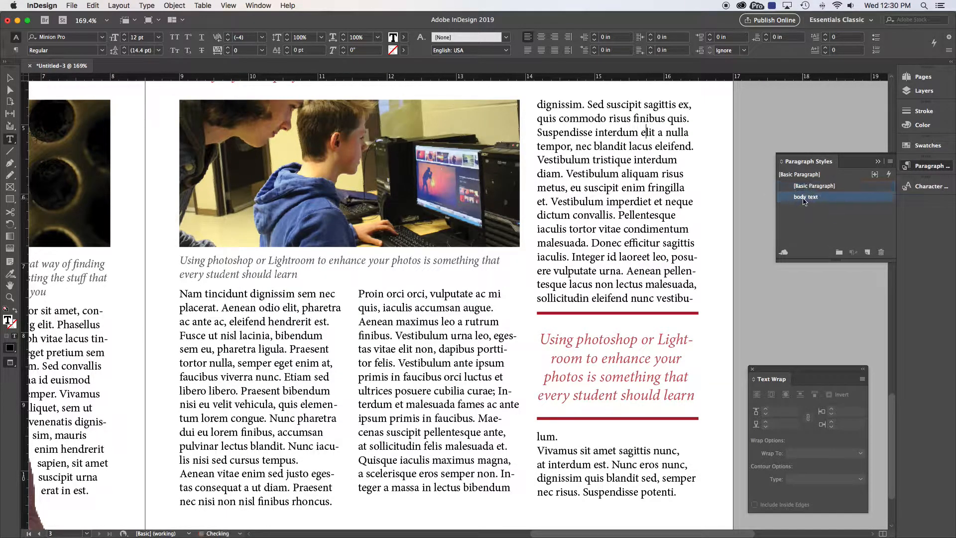
pyautogui.press('super+z')
pyautogui.rightClick(802, 200)
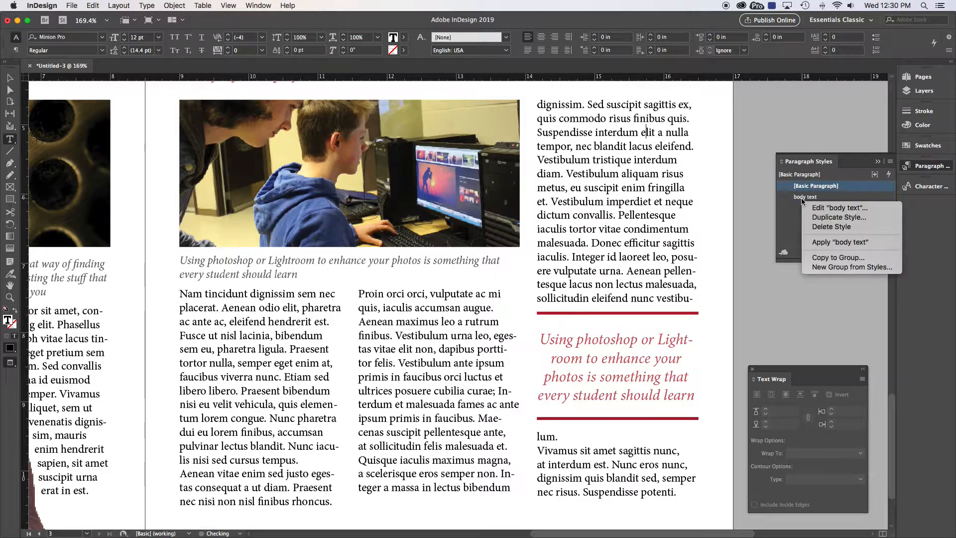
pyautogui.click(796, 214)
# Step: Edit the body text style to 9 pt size and 13 pt leading, keeping the Regular font style
pyautogui.rightClick(804, 200)
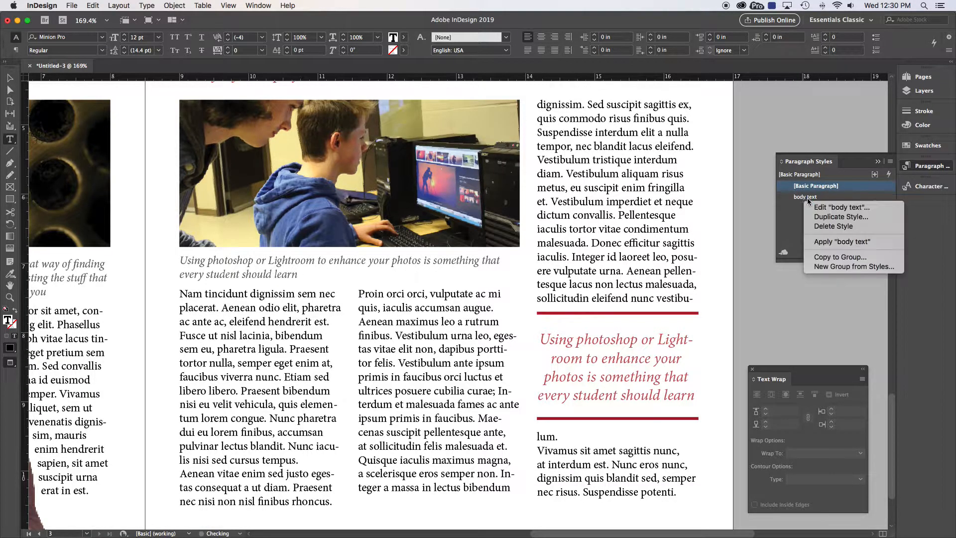
pyautogui.click(828, 206)
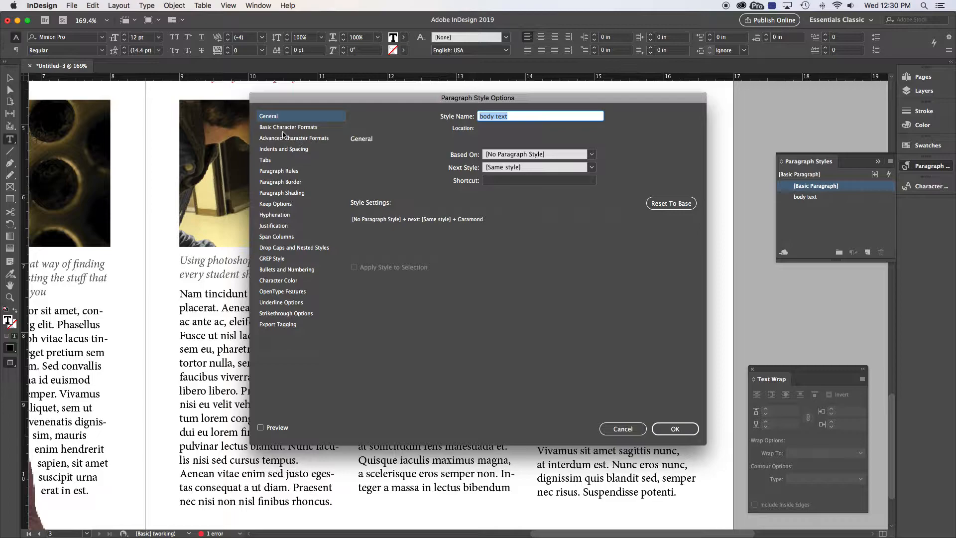
pyautogui.click(295, 128)
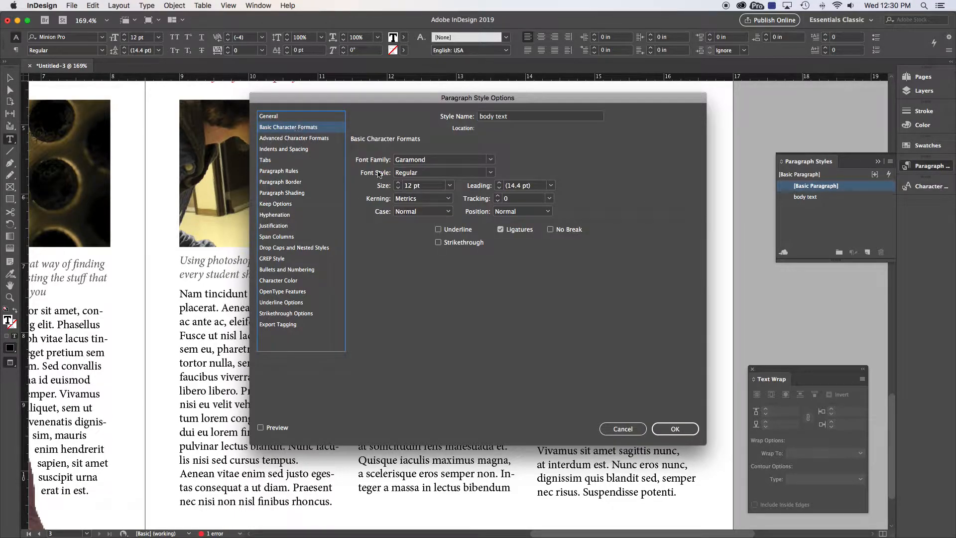
pyautogui.click(399, 188)
pyautogui.click(399, 188)
pyautogui.click(399, 189)
pyautogui.click(499, 184)
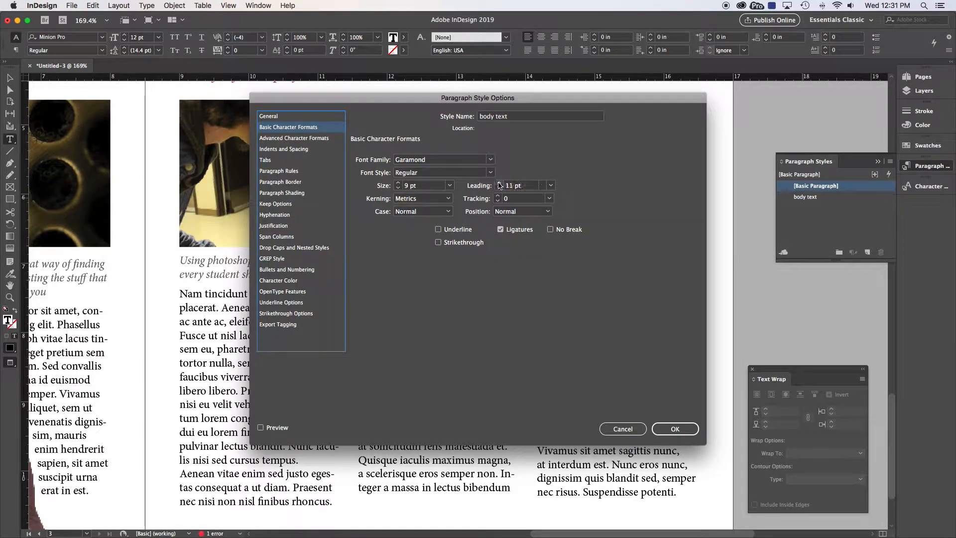
pyautogui.click(500, 183)
pyautogui.click(500, 183)
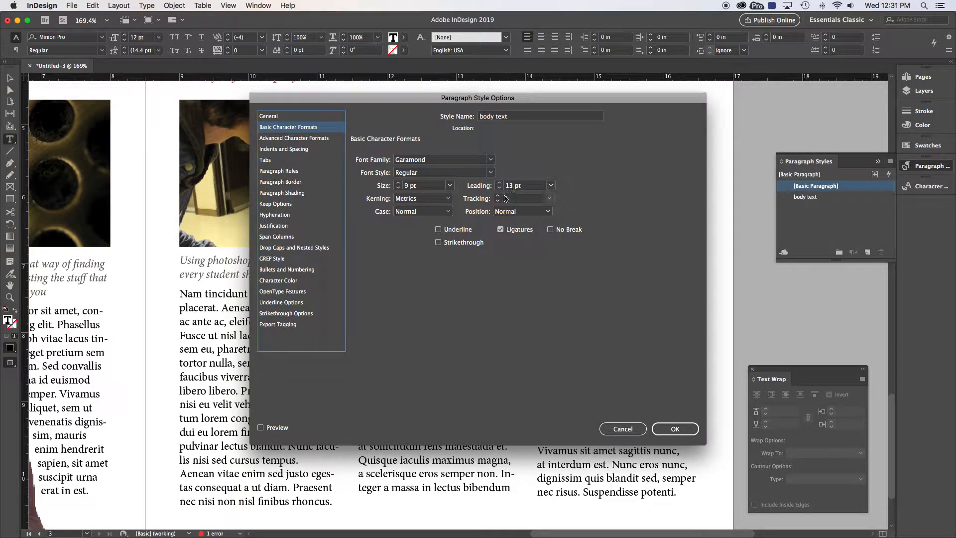
pyautogui.click(491, 162)
pyautogui.click(435, 168)
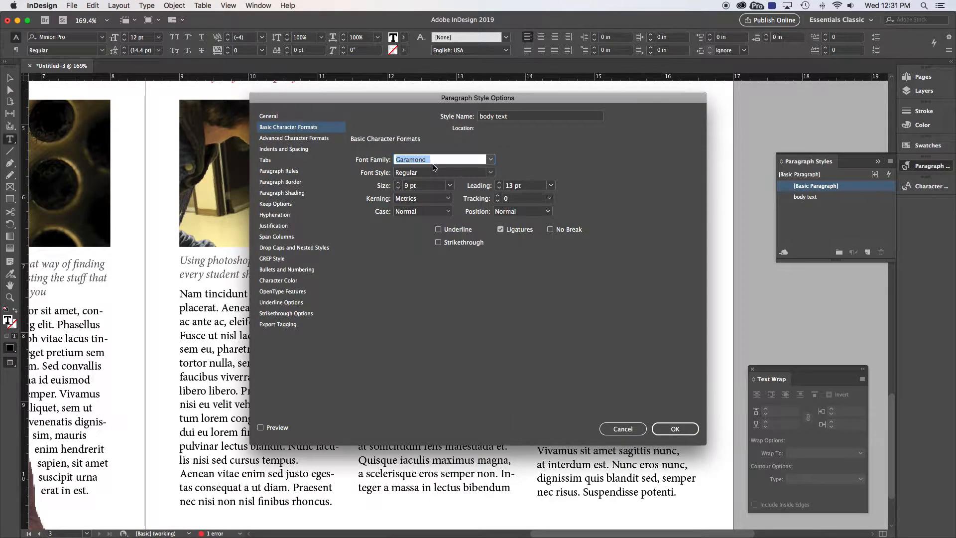
pyautogui.click(491, 173)
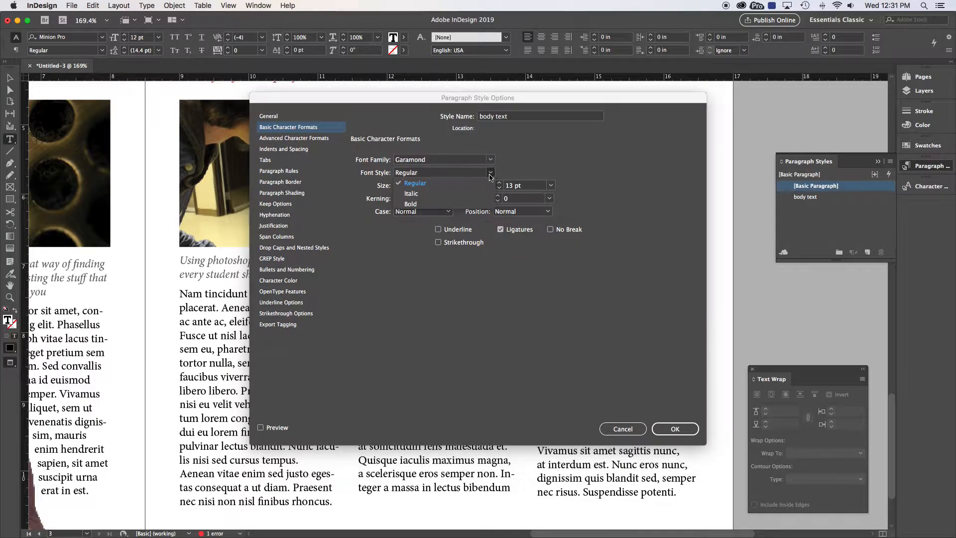
pyautogui.click(530, 166)
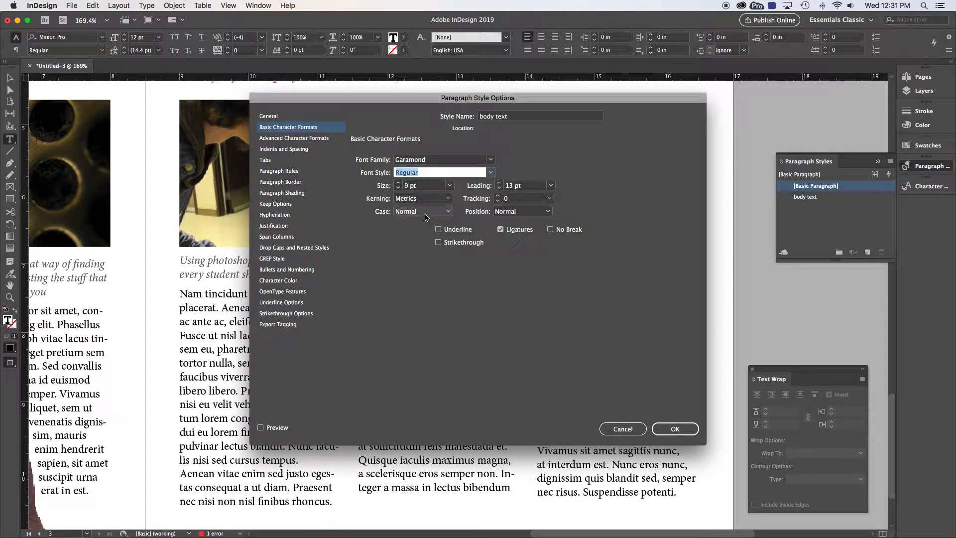
# Step: Set the body text style's space after to 0.1875 in, review its character colour, and confirm
pyautogui.click(287, 139)
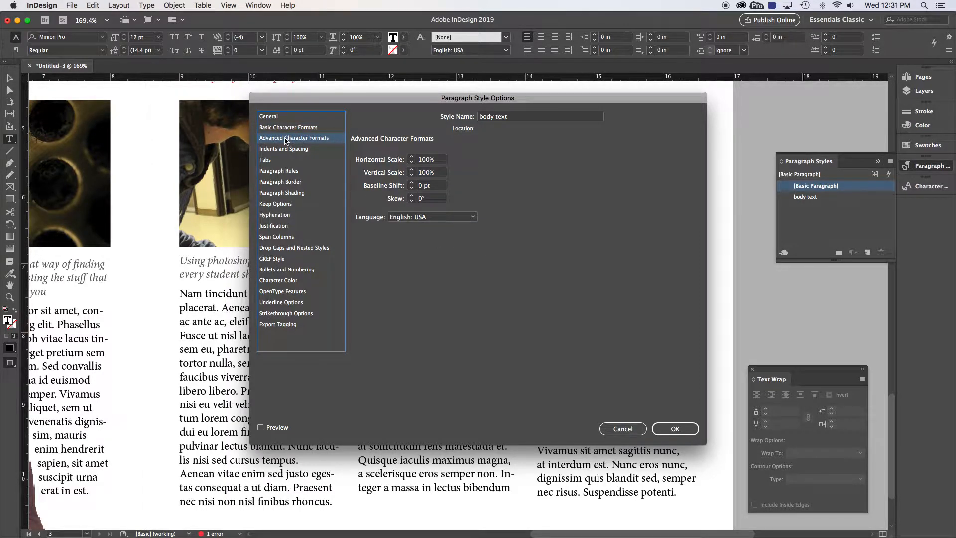
pyautogui.click(279, 150)
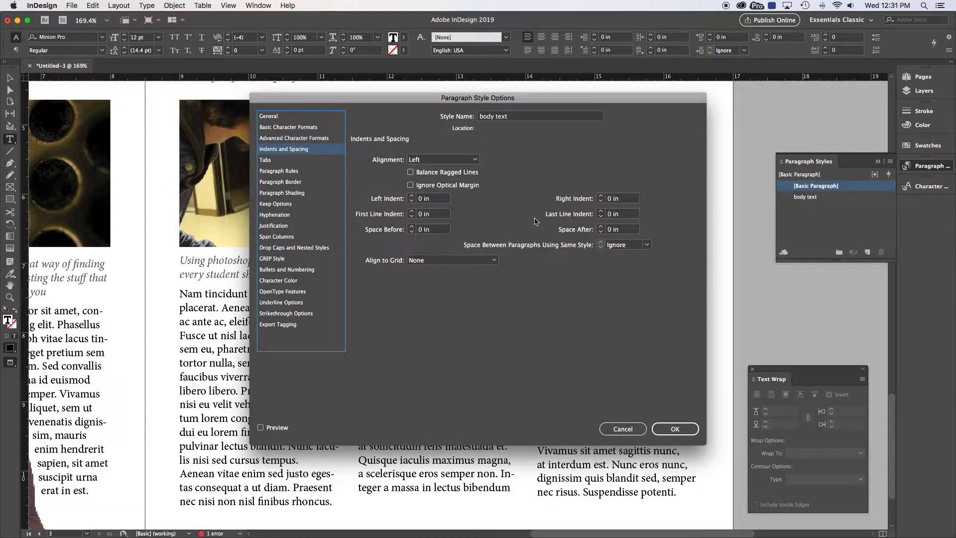
pyautogui.click(600, 227)
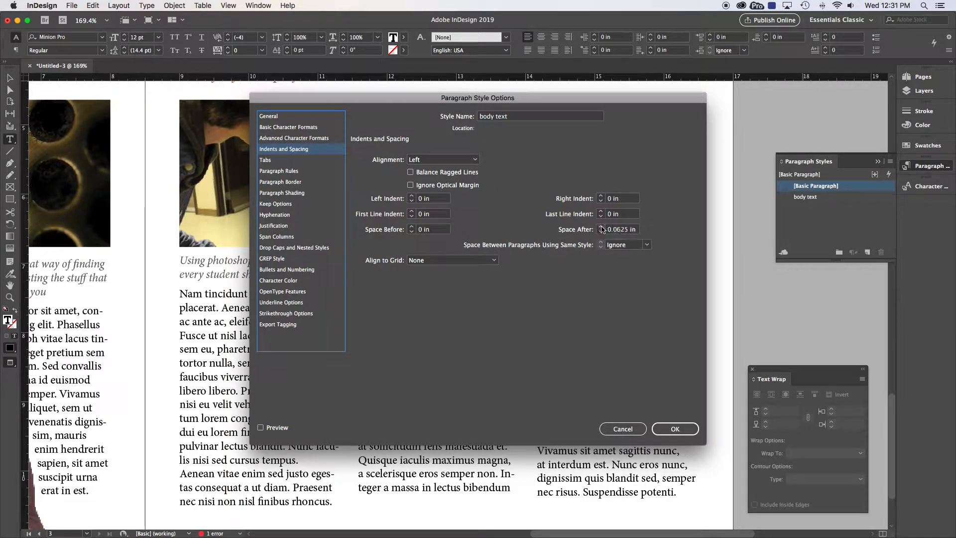
pyautogui.click(601, 227)
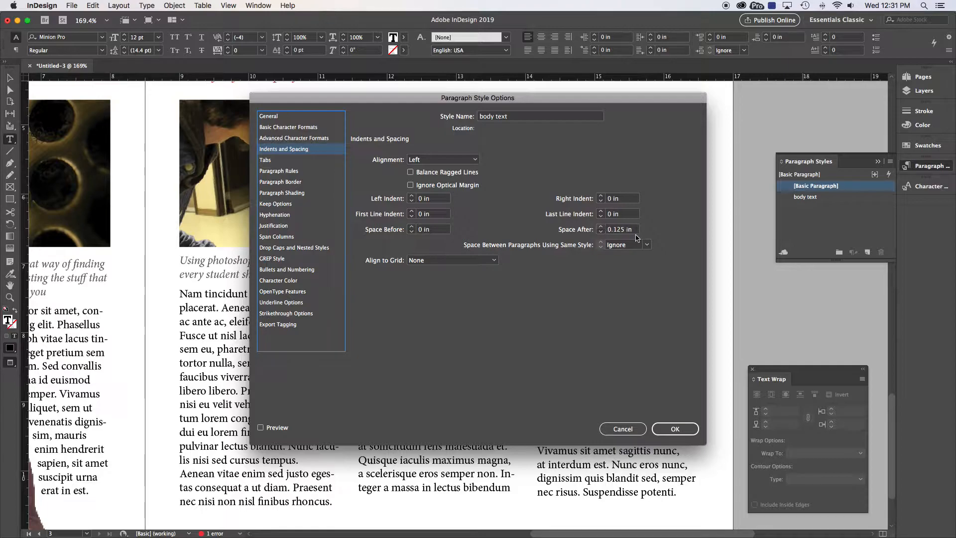
pyautogui.click(600, 226)
pyautogui.click(278, 280)
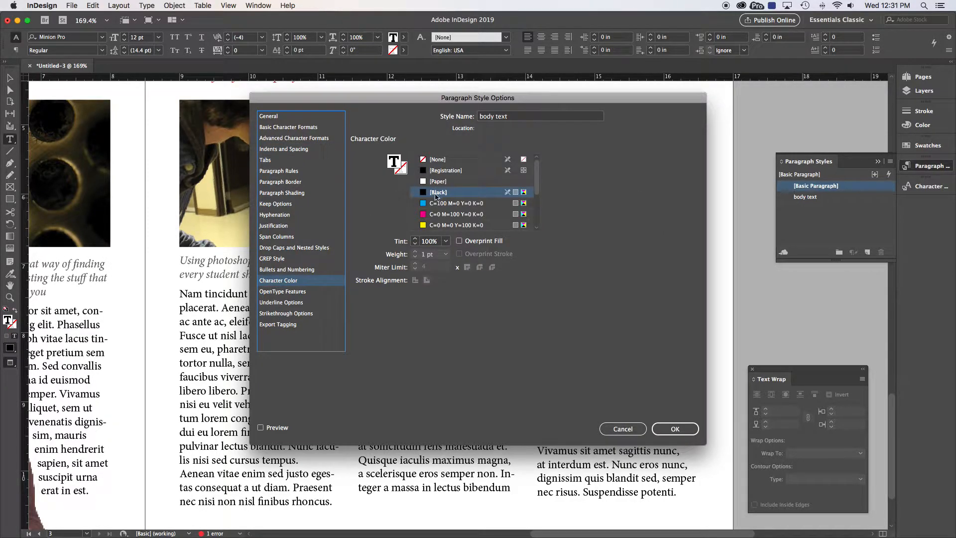
pyautogui.moveTo(538, 181); pyautogui.dragTo(539, 214)
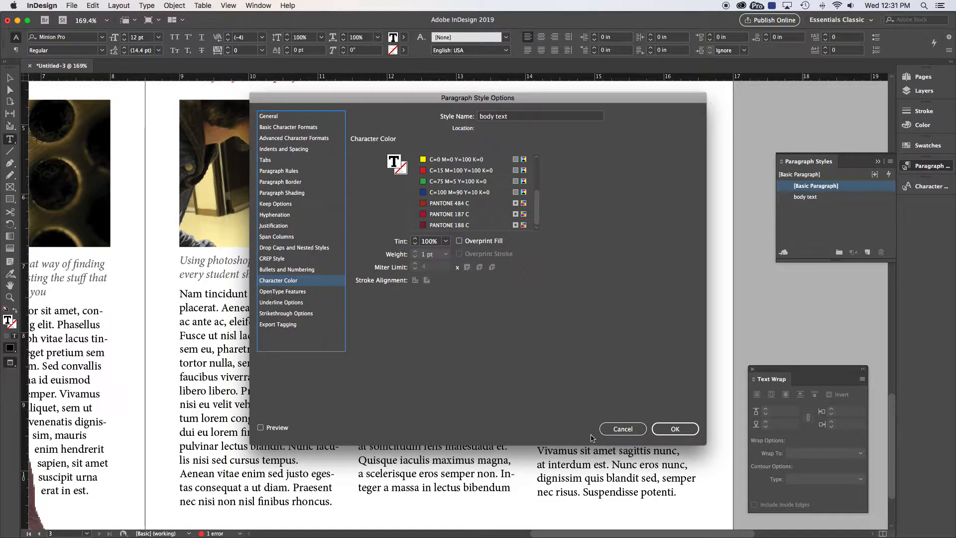
pyautogui.click(669, 429)
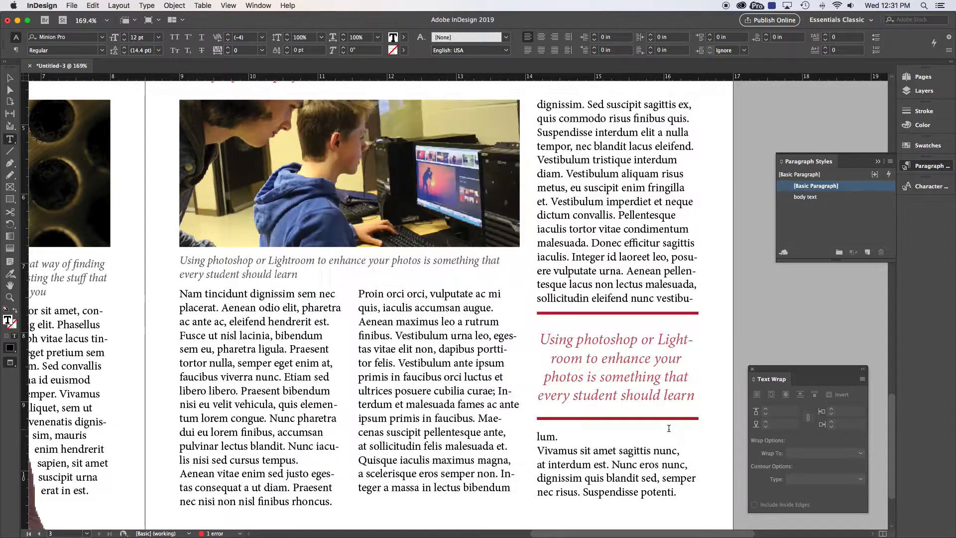
# Step: Select the entire body story and apply the body text paragraph style to it
pyautogui.click(593, 189)
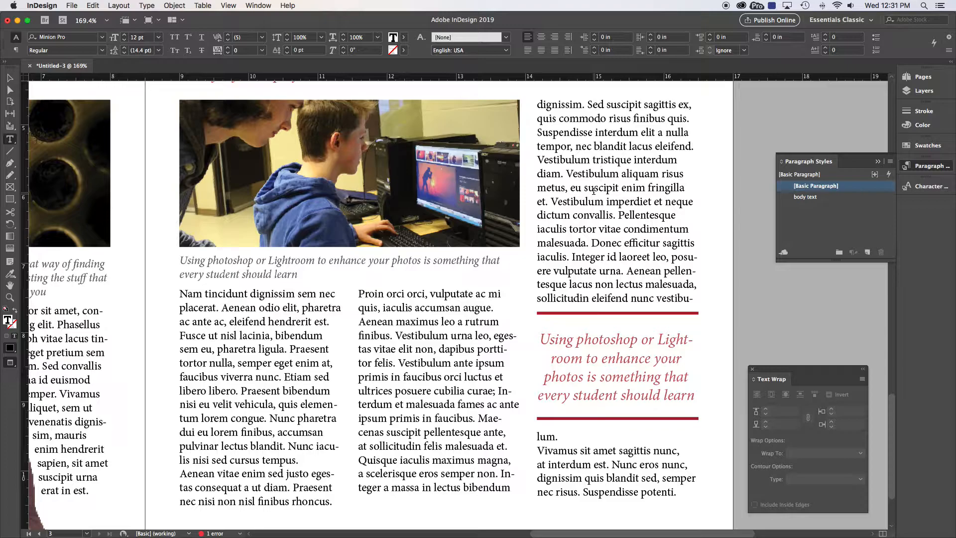
pyautogui.press('super+a')
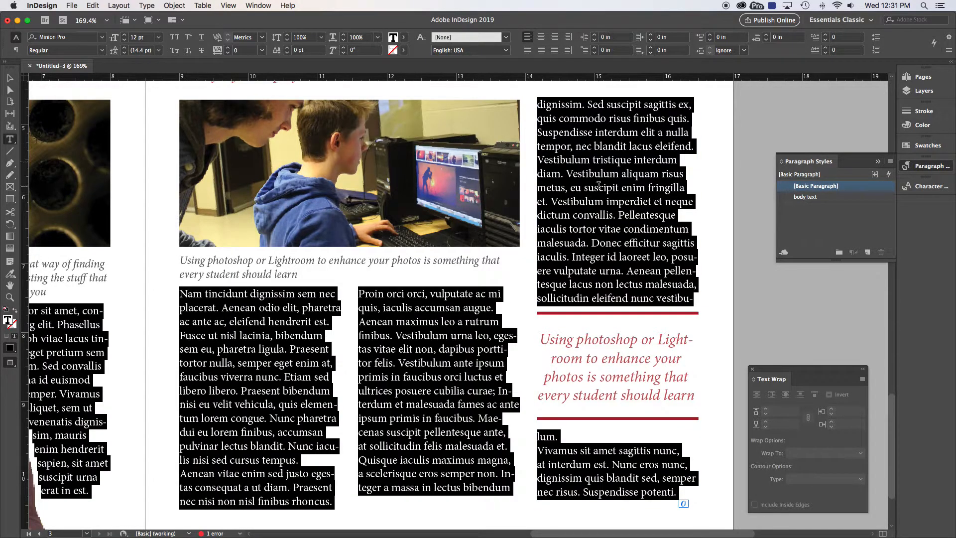
pyautogui.click(806, 197)
pyautogui.click(742, 182)
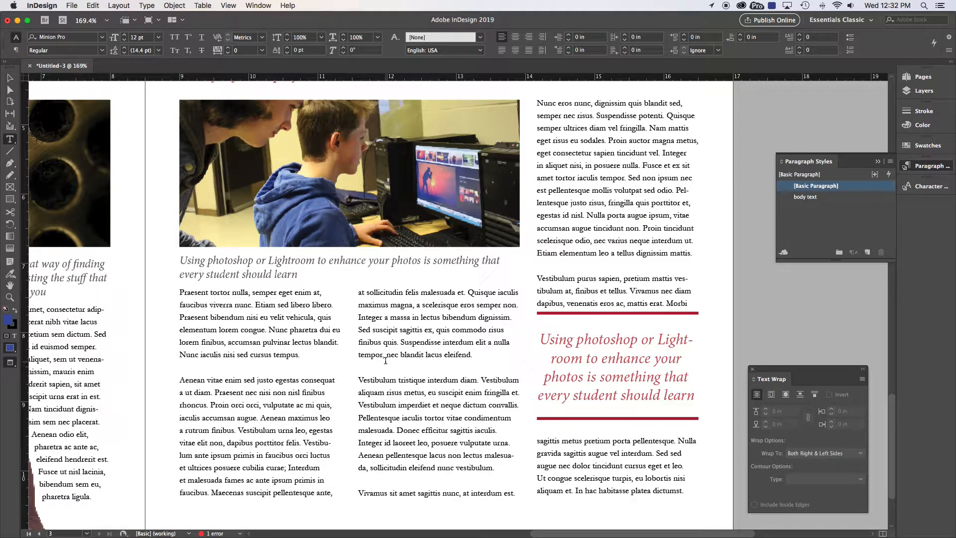
# Step: Reduce the body text style's space after to 0.0625 in, with preview turned on
pyautogui.rightClick(812, 200)
pyautogui.click(817, 206)
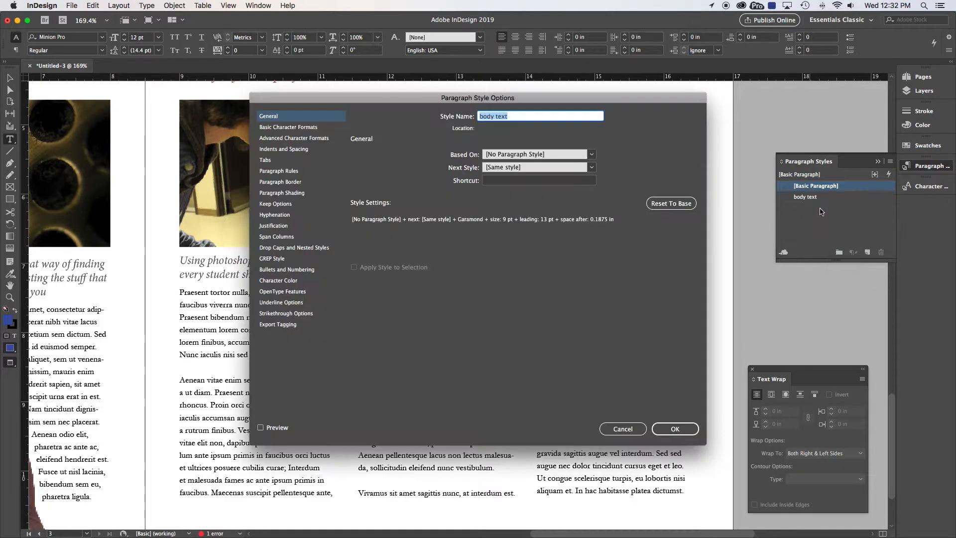
pyautogui.click(287, 150)
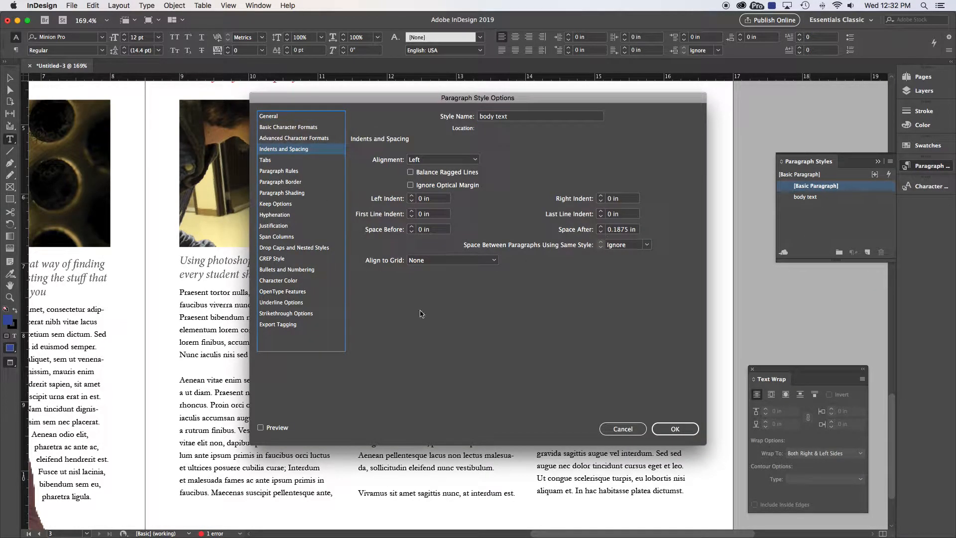
pyautogui.click(261, 429)
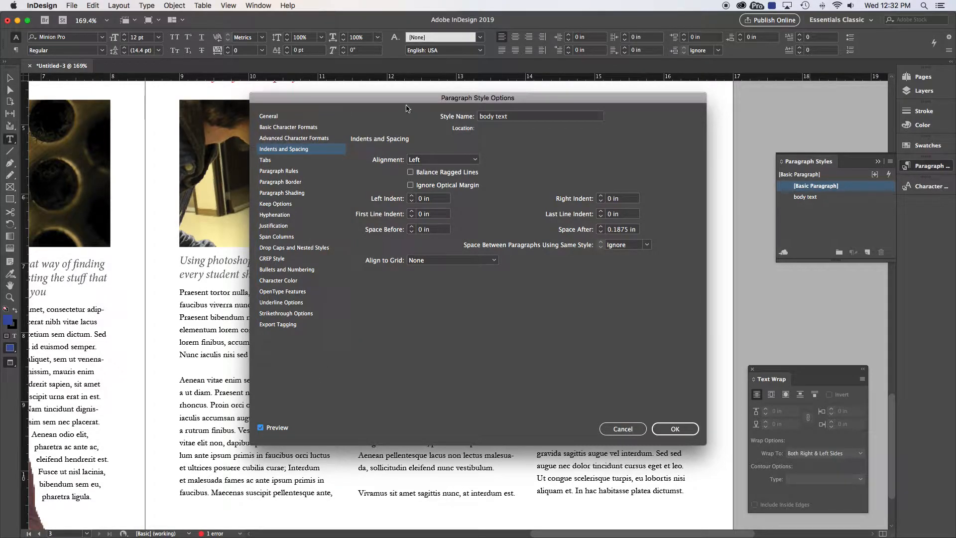
pyautogui.click(600, 232)
pyautogui.click(600, 231)
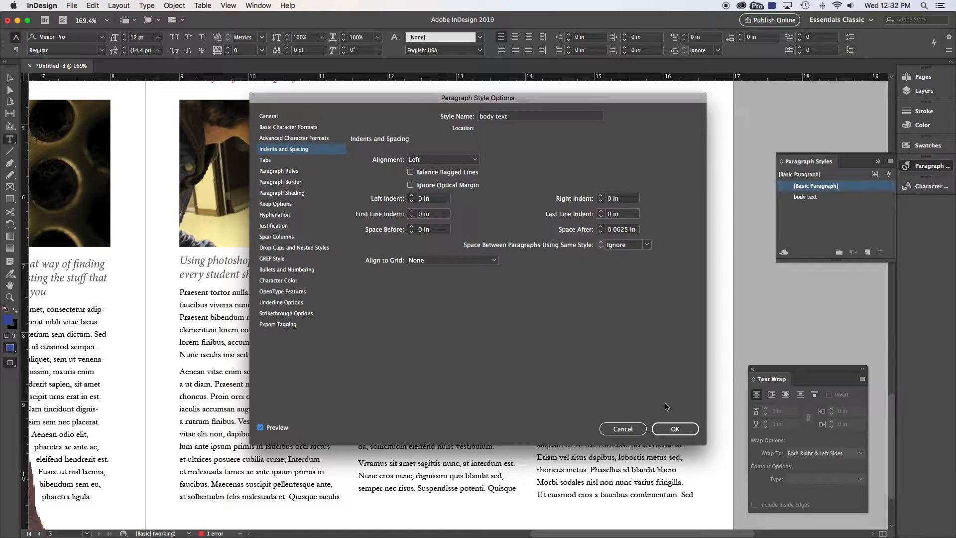
pyautogui.click(673, 428)
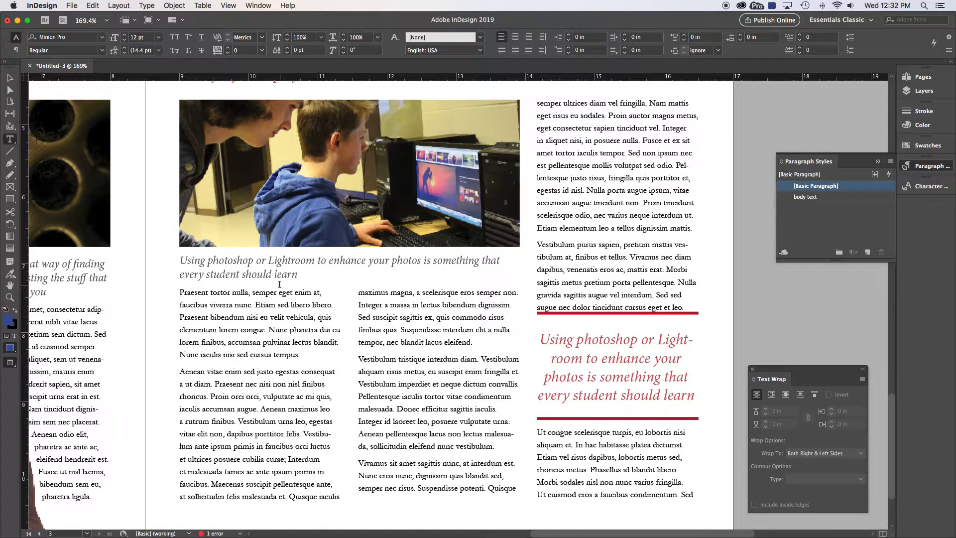
# Step: Create a new paragraph style named "photo description" from the selected photo caption, setting its font to Garamond
pyautogui.moveTo(191, 261); pyautogui.dragTo(266, 274)
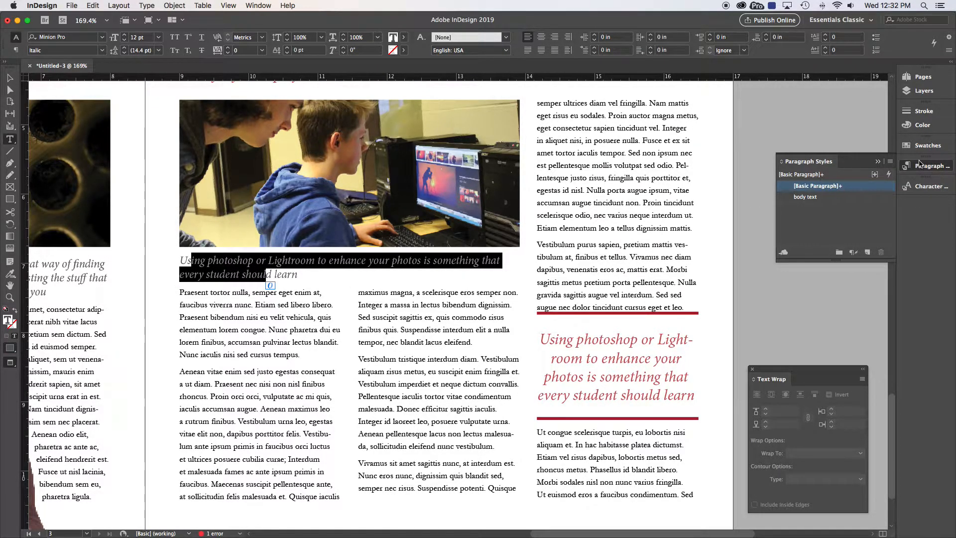
pyautogui.click(890, 161)
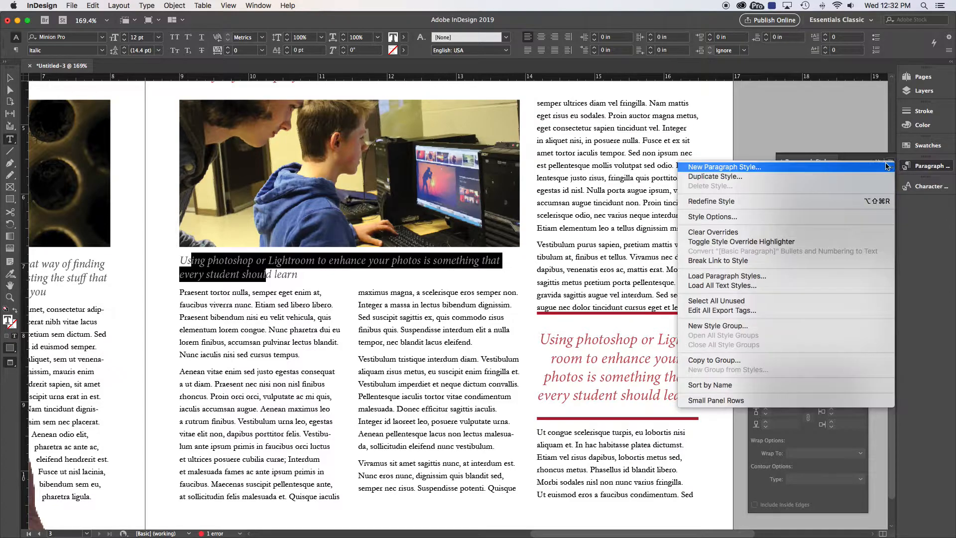
pyautogui.click(743, 169)
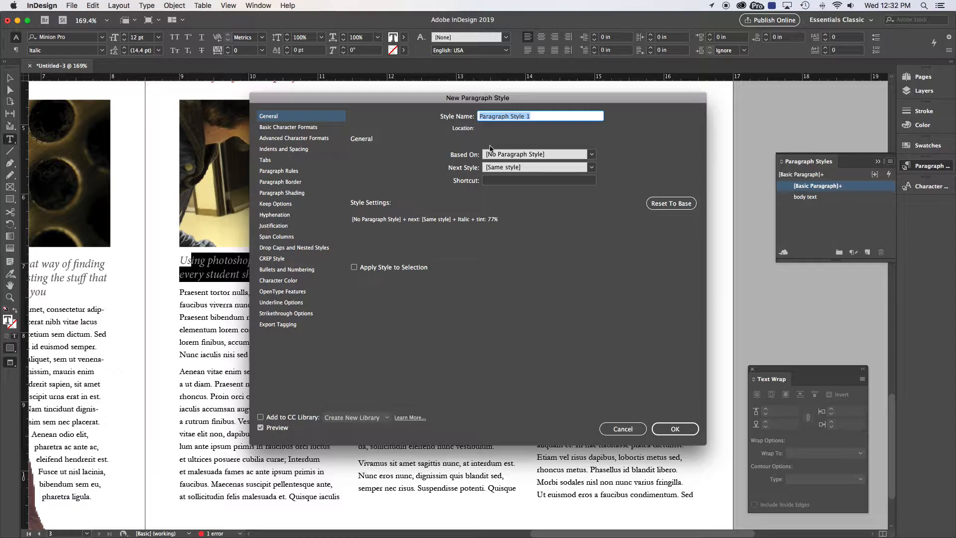
pyautogui.write('photo description')
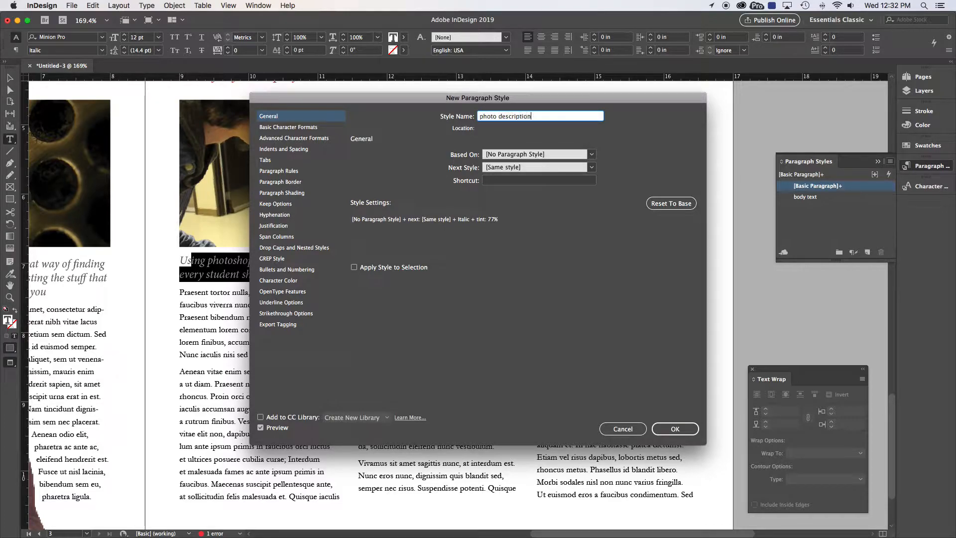
pyautogui.click(293, 128)
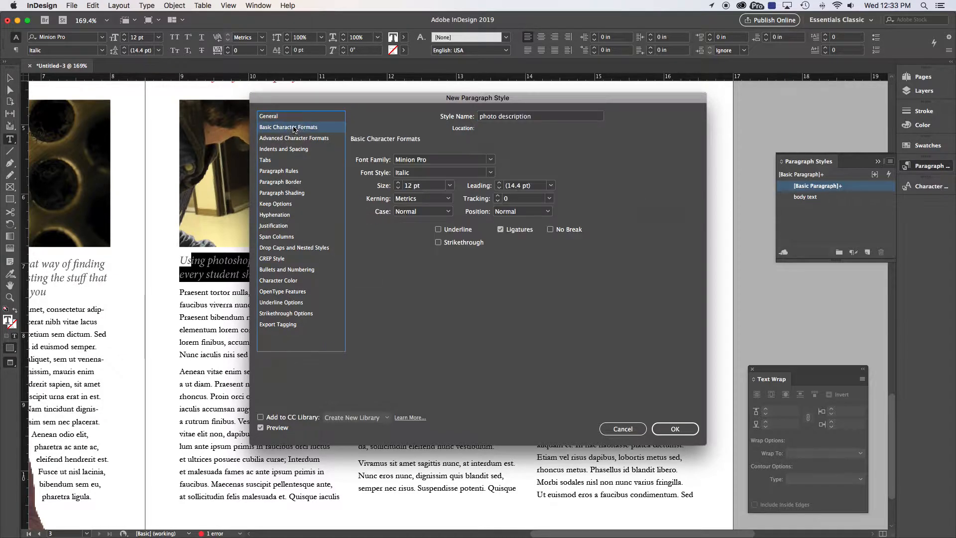
pyautogui.click(461, 159)
pyautogui.click(376, 159)
pyautogui.press('Return')
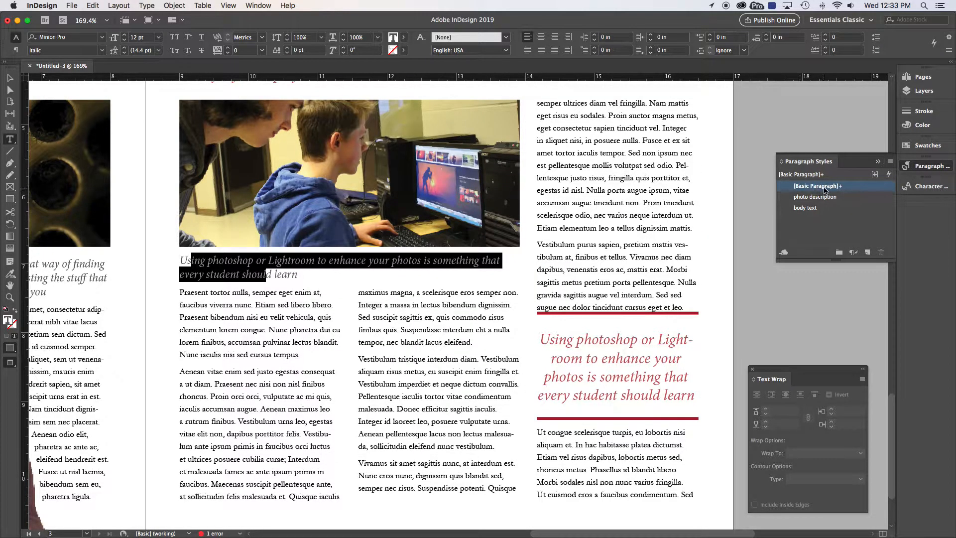
# Step: Edit the photo description style to 9 pt size and 11 pt leading
pyautogui.rightClick(809, 200)
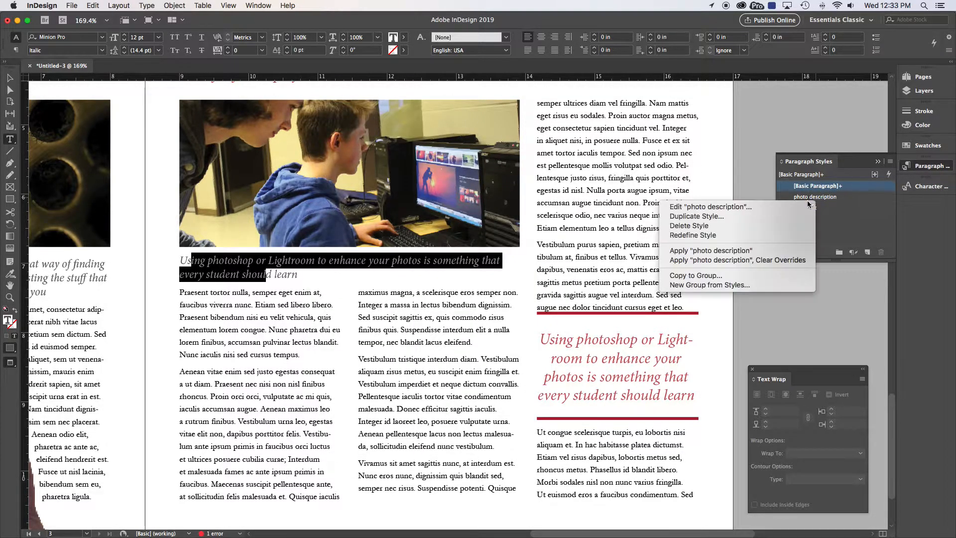
pyautogui.click(670, 206)
pyautogui.click(291, 128)
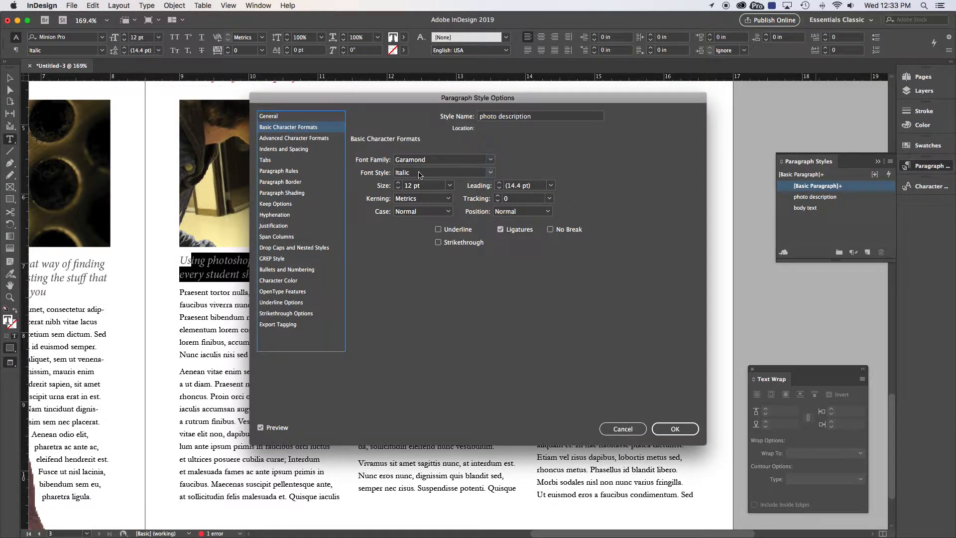
pyautogui.click(398, 188)
pyautogui.click(398, 188)
pyautogui.click(398, 188)
pyautogui.click(499, 183)
pyautogui.click(499, 183)
pyautogui.click(499, 188)
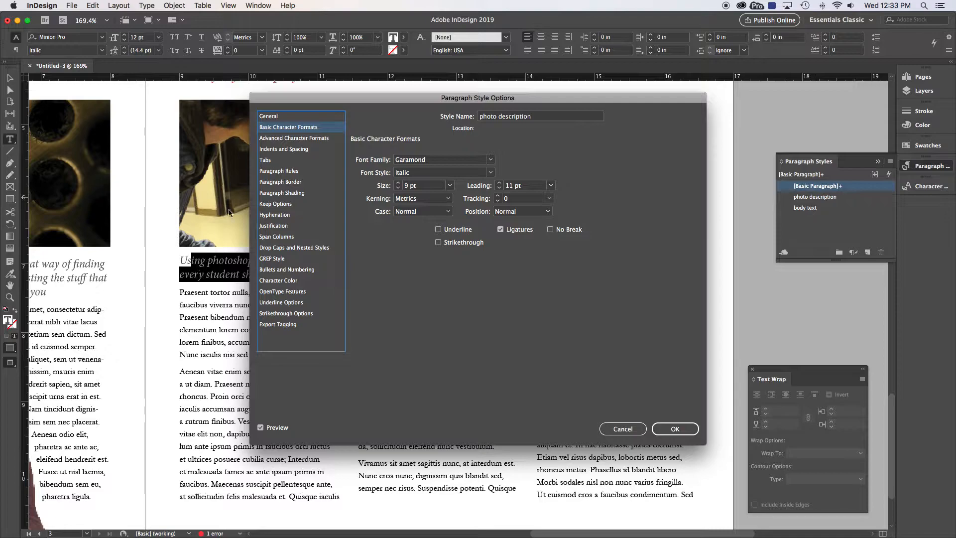
# Step: Set the photo description style's character colour tint to 75% and confirm
pyautogui.click(272, 281)
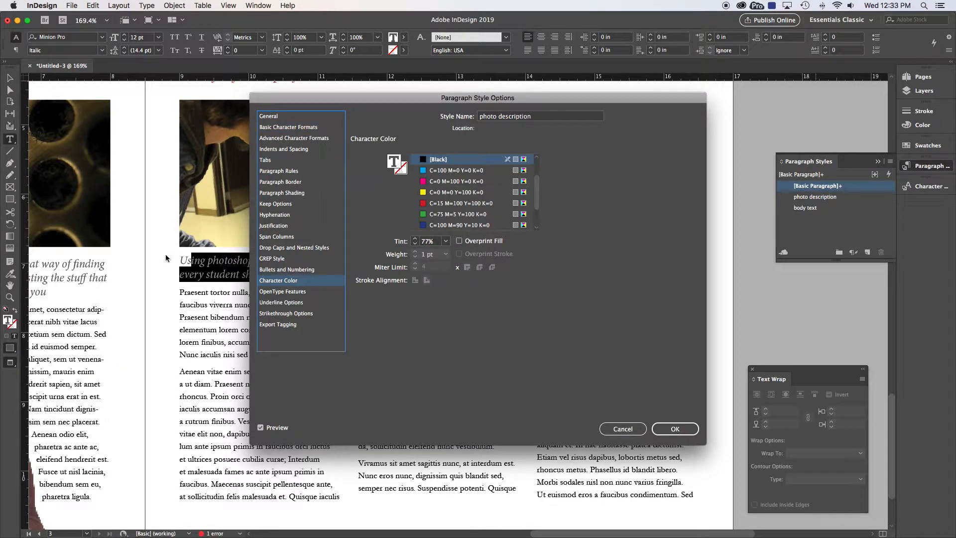
pyautogui.click(419, 244)
pyautogui.write('75')
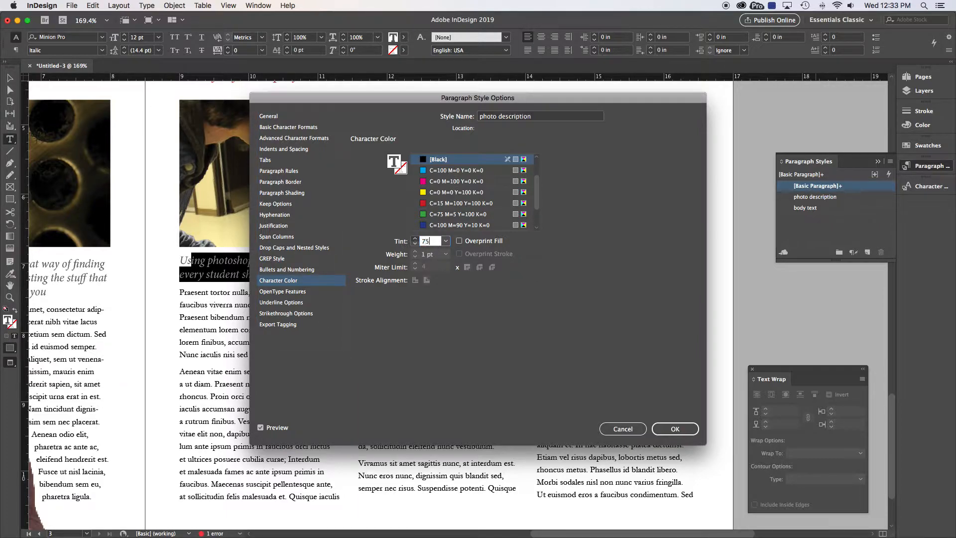
pyautogui.click(674, 429)
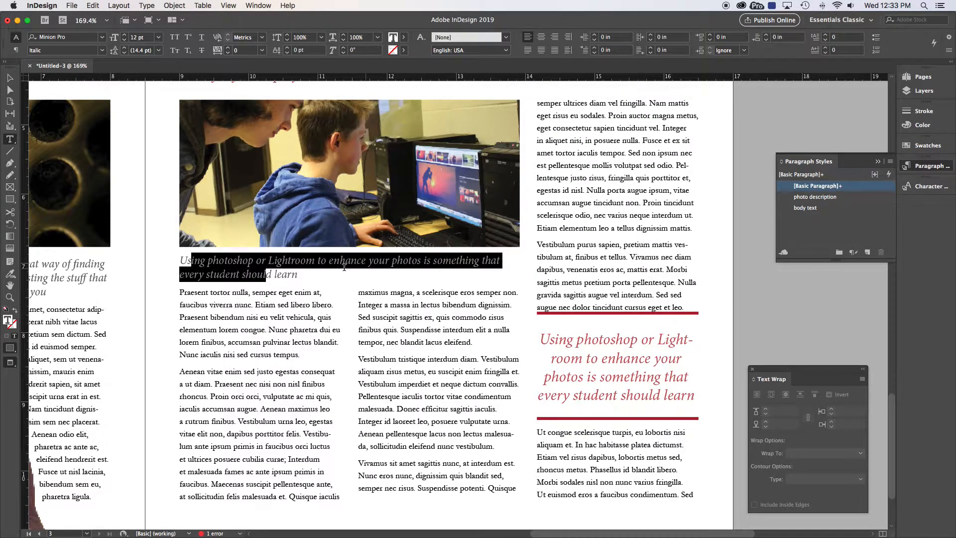
# Step: Select the caption under the photo of the students and apply the photo description style
pyautogui.click(286, 262)
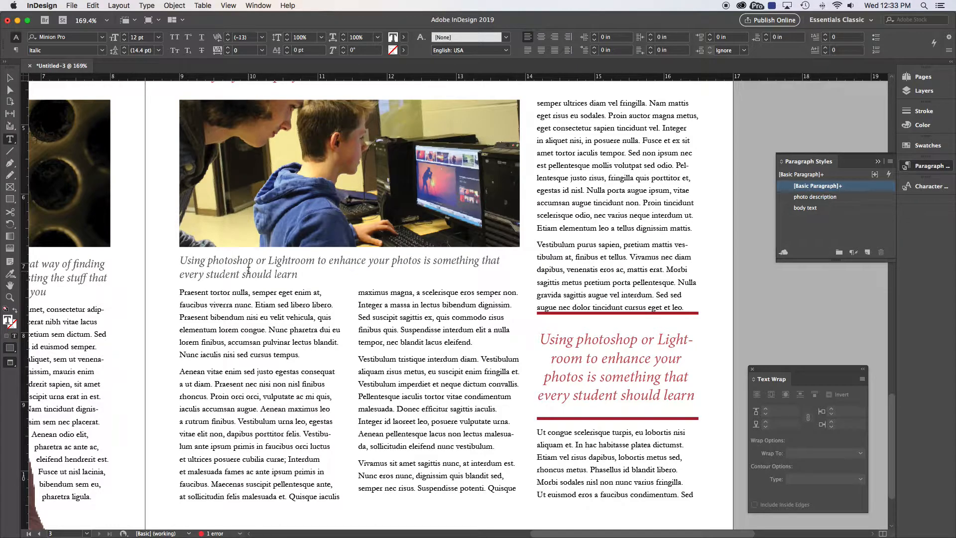
pyautogui.tripleClick(249, 270)
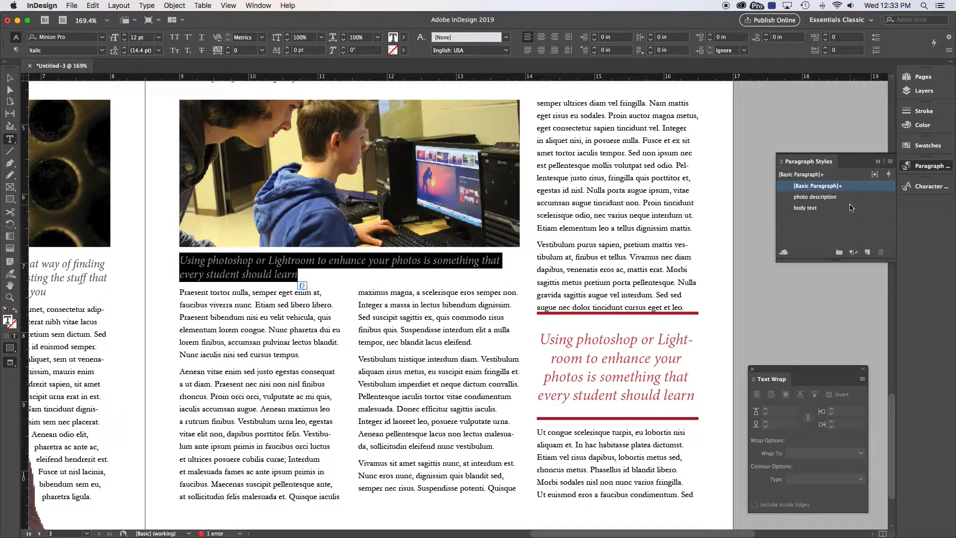
pyautogui.click(815, 198)
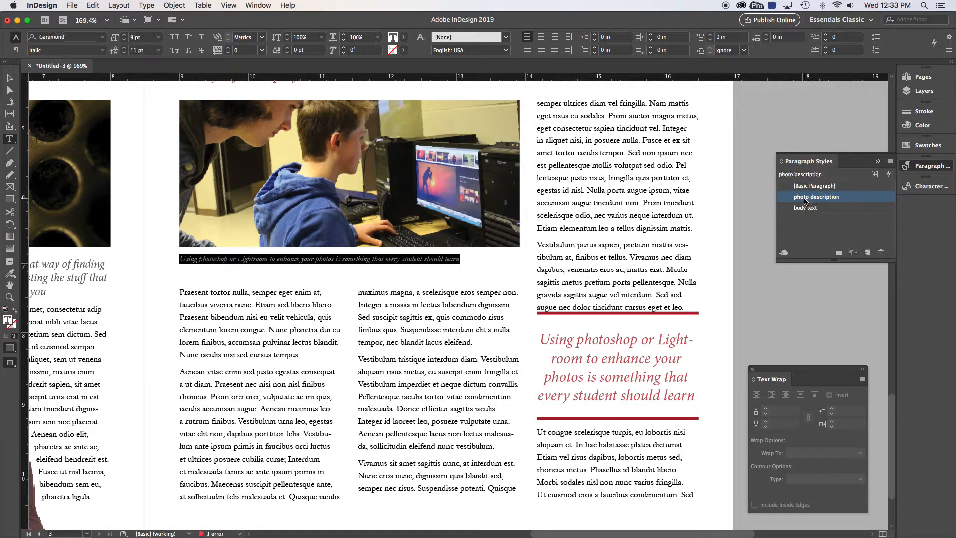
# Step: Select the caption text on the left page and apply the photo description style to it
pyautogui.click(50, 266)
pyautogui.tripleClick(50, 268)
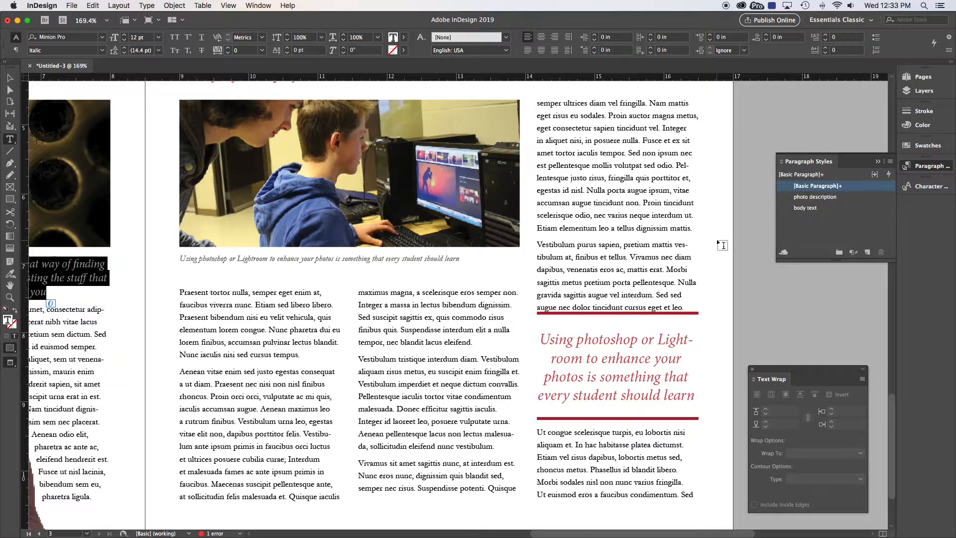
pyautogui.click(827, 198)
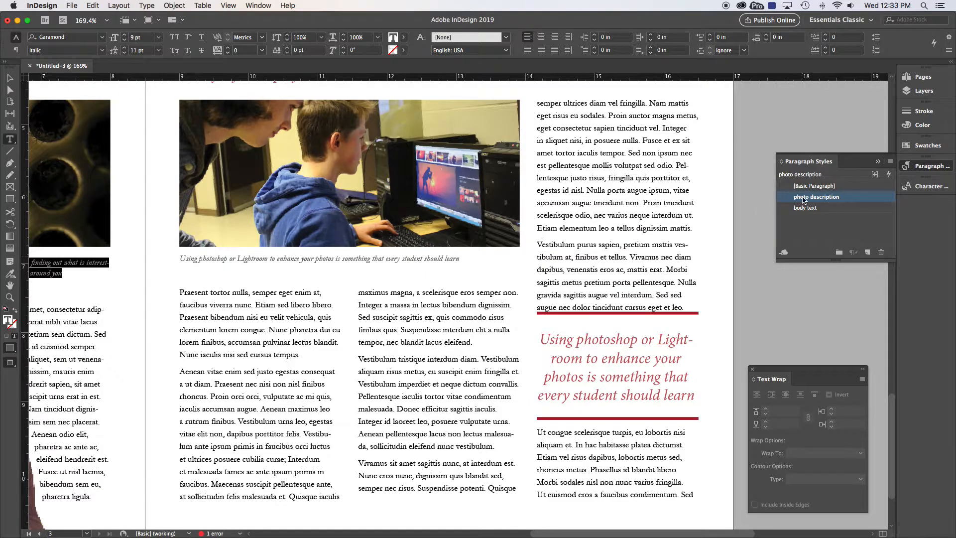
# Step: Edit the photo description style to 10 pt size and 30 tracking, and confirm
pyautogui.rightClick(803, 199)
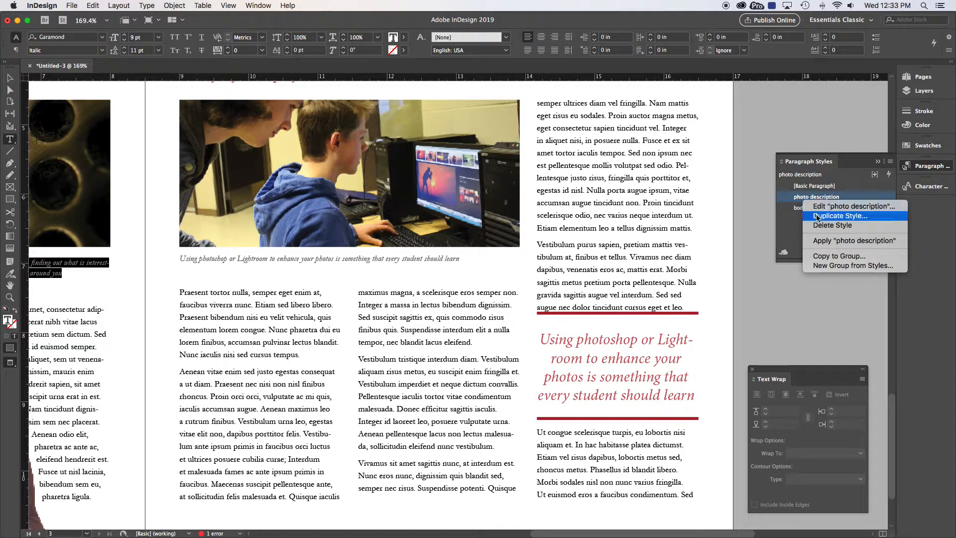
pyautogui.click(822, 206)
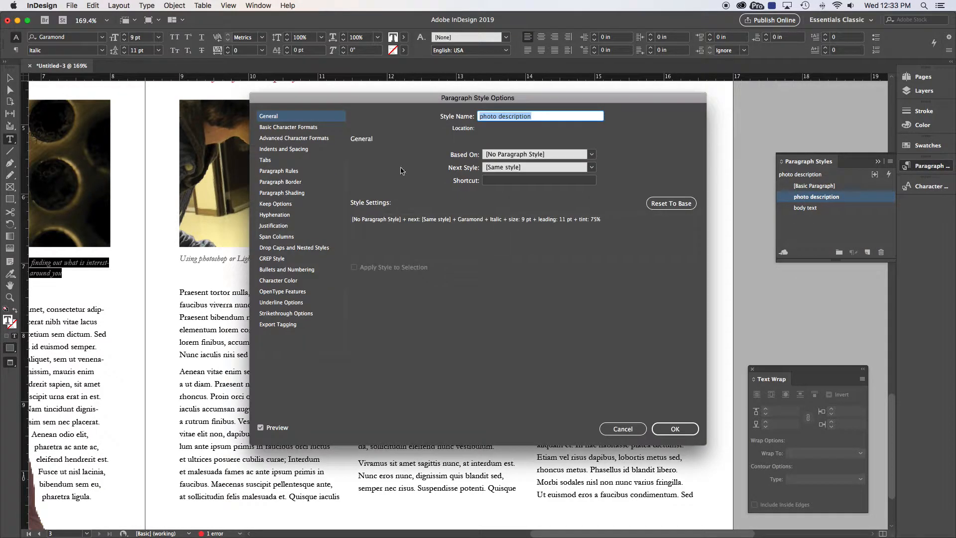
pyautogui.click(279, 128)
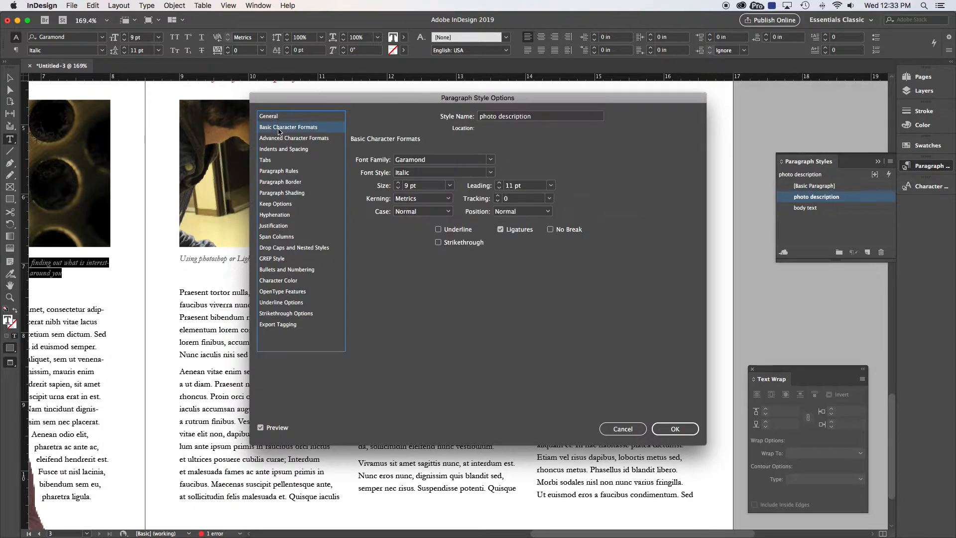
pyautogui.click(398, 184)
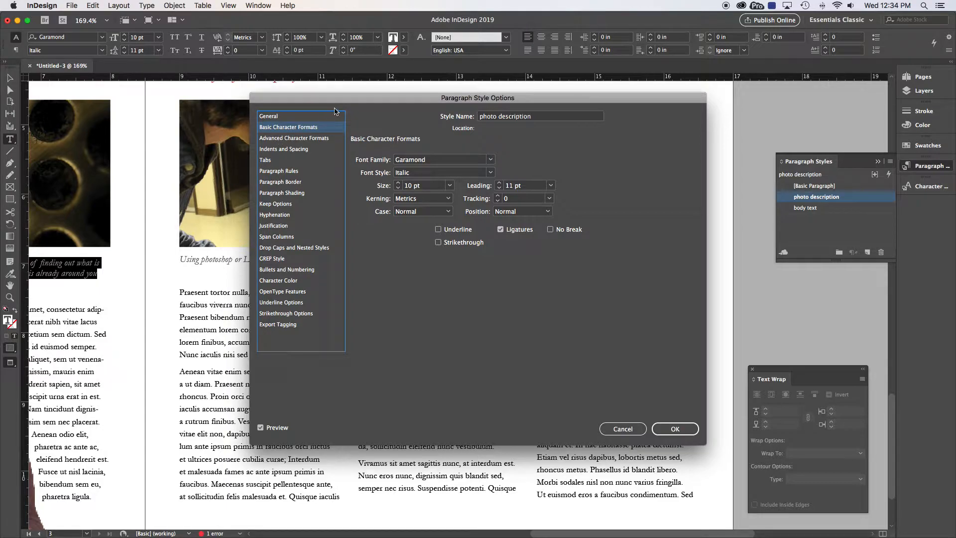
pyautogui.moveTo(343, 98); pyautogui.dragTo(525, 131)
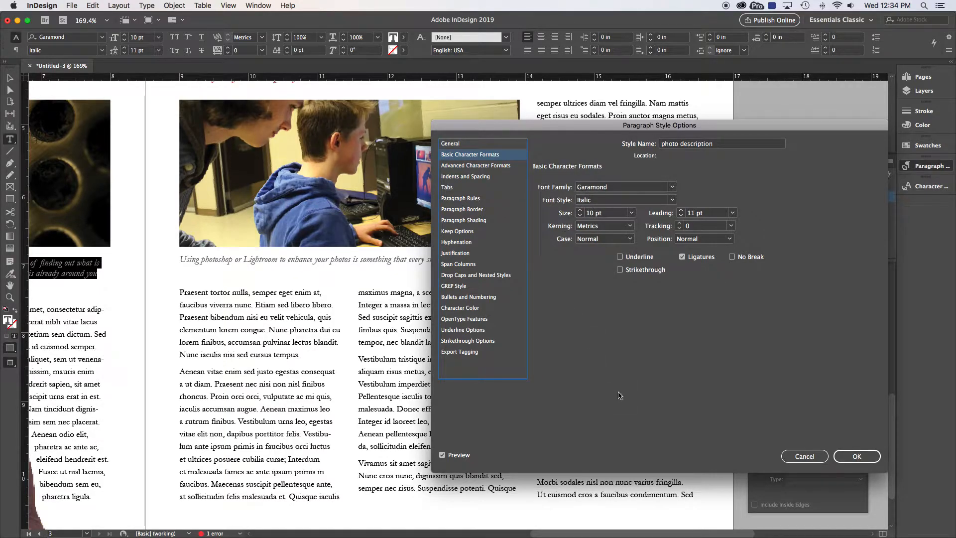
pyautogui.click(680, 224)
pyautogui.click(680, 224)
pyautogui.click(680, 224)
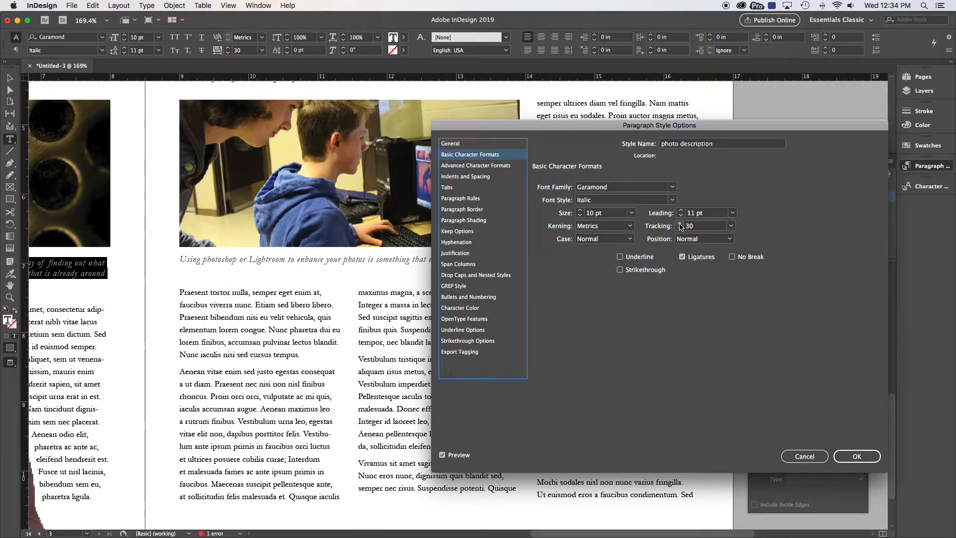
pyautogui.click(857, 457)
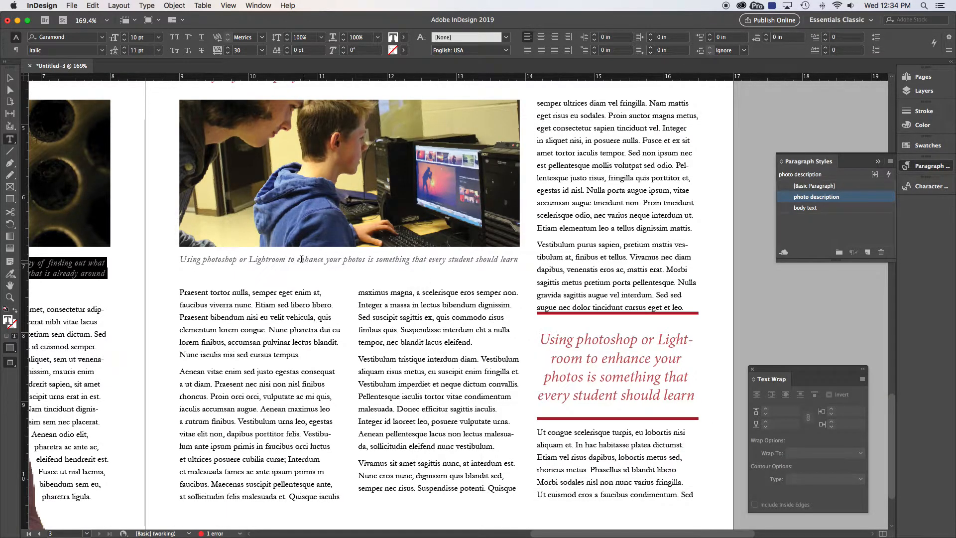
# Step: Create a new paragraph style from the red pull quote, changing its font to Garamond, and confirm
pyautogui.moveTo(564, 359); pyautogui.dragTo(639, 359)
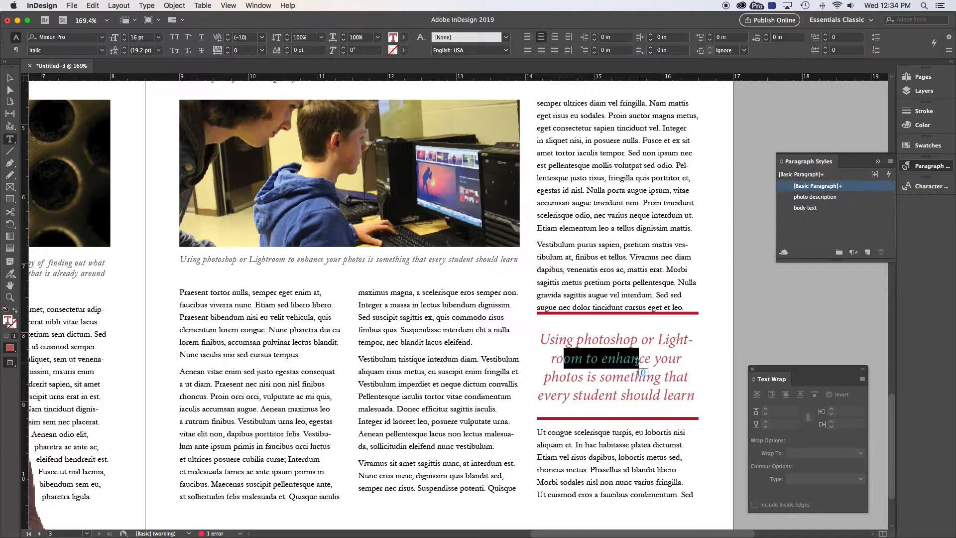
pyautogui.click(889, 162)
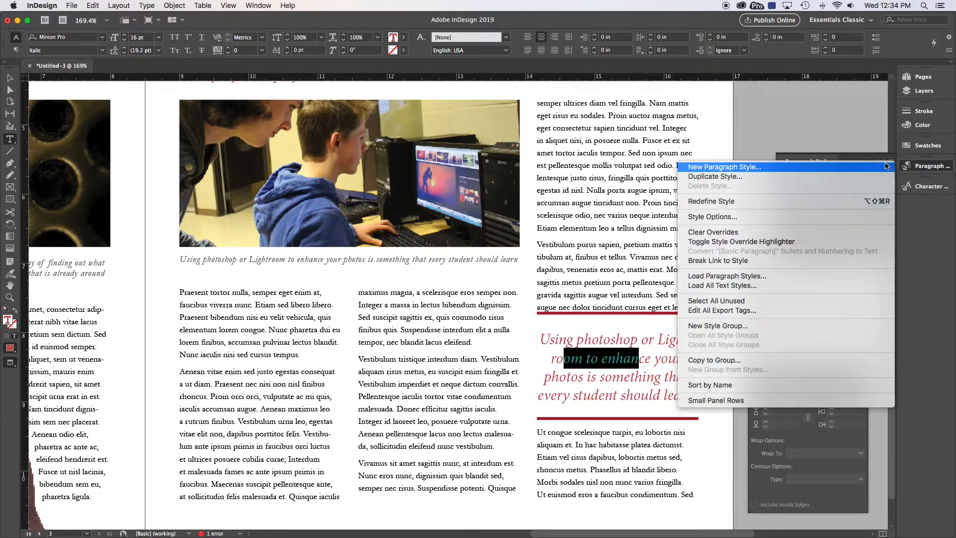
pyautogui.click(843, 166)
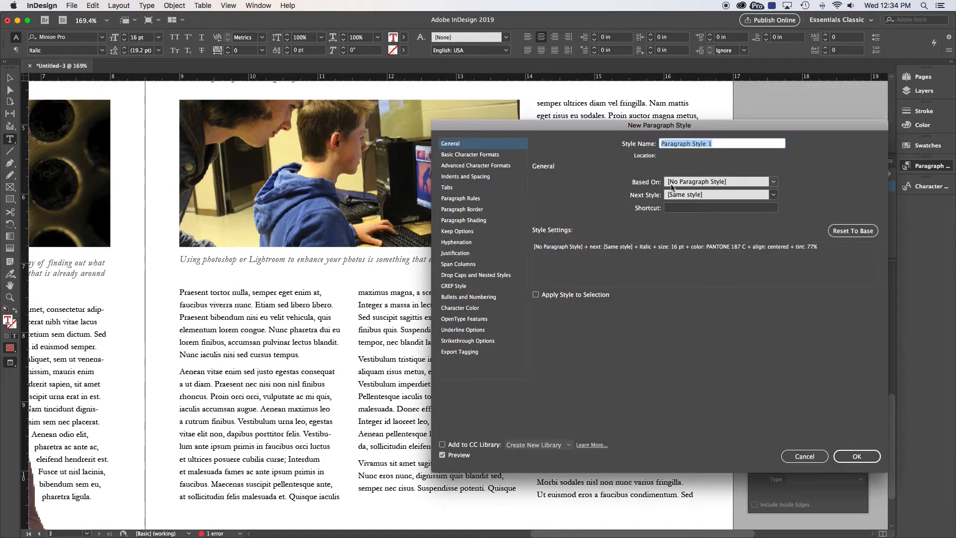
pyautogui.moveTo(618, 127); pyautogui.dragTo(258, 111)
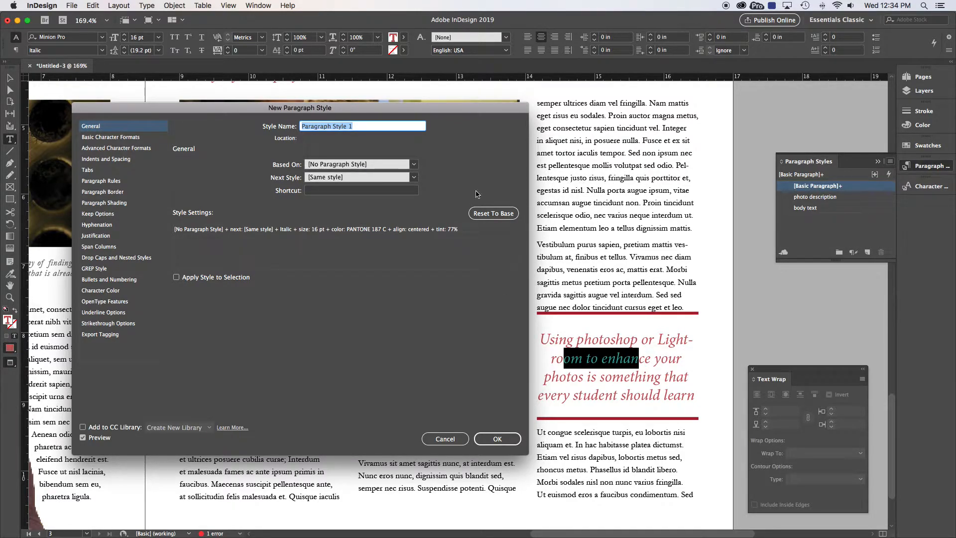
pyautogui.click(415, 165)
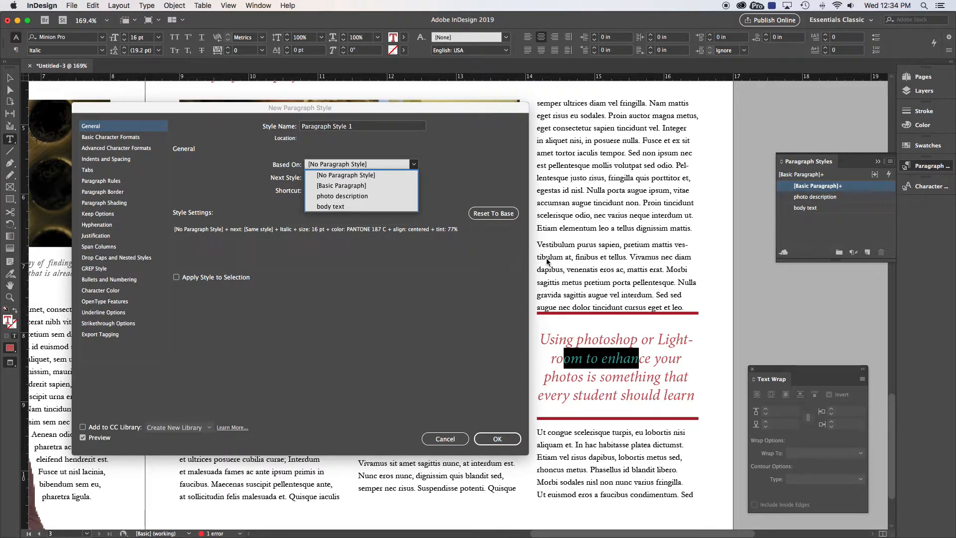
pyautogui.click(102, 139)
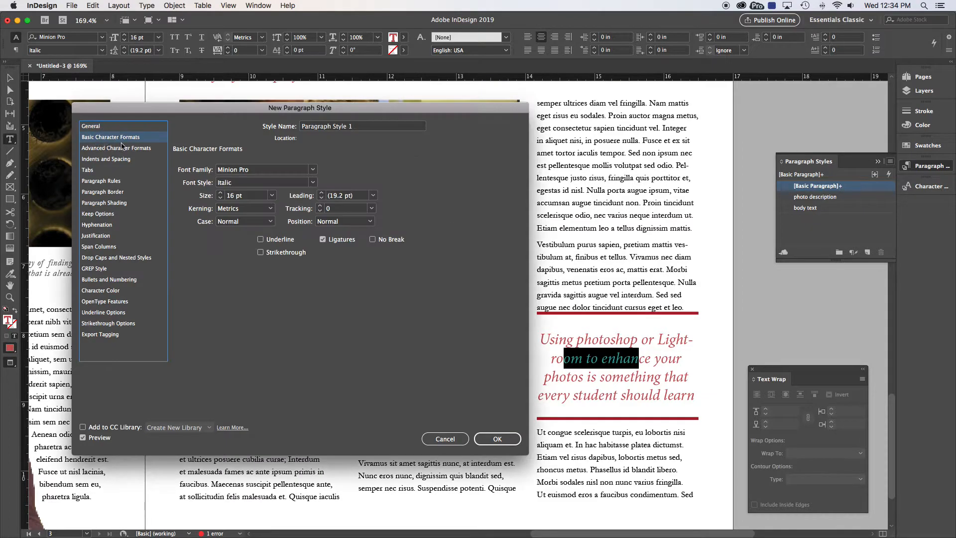
pyautogui.click(222, 170)
pyautogui.write('Garamond')
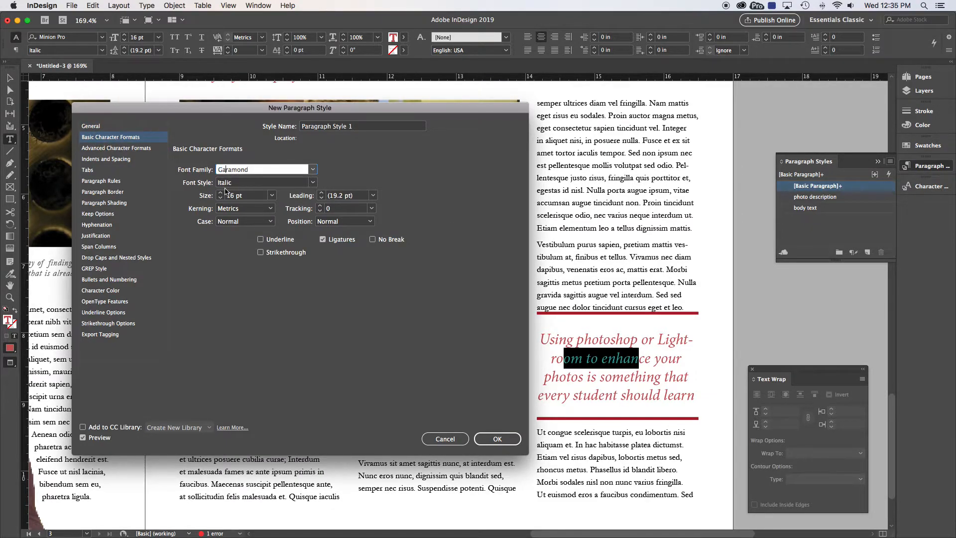
pyautogui.click(310, 187)
pyautogui.click(337, 187)
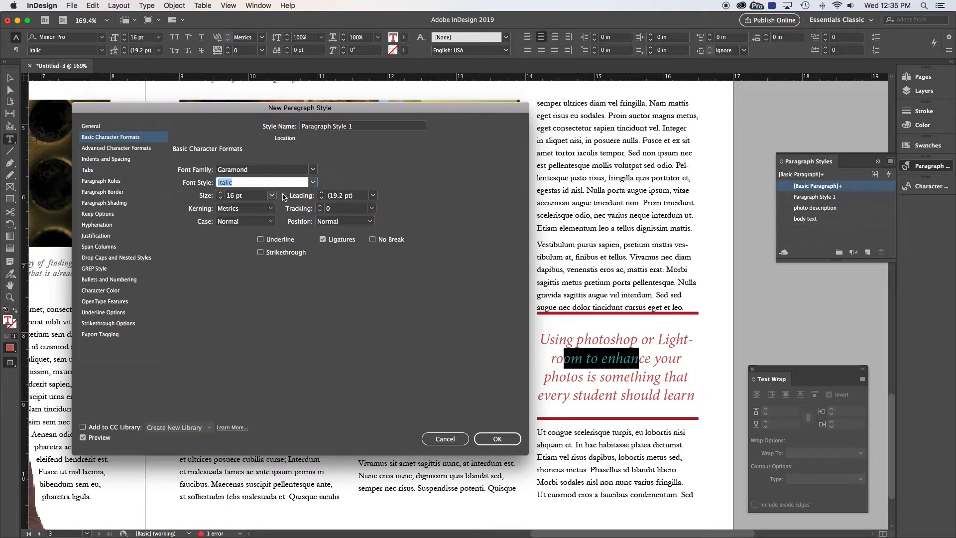
pyautogui.click(321, 193)
pyautogui.click(95, 290)
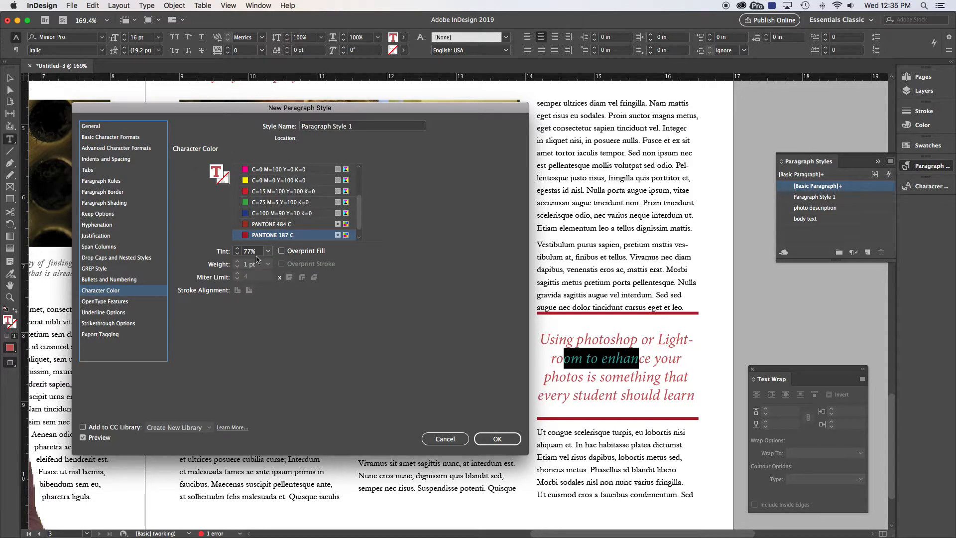
pyautogui.click(492, 438)
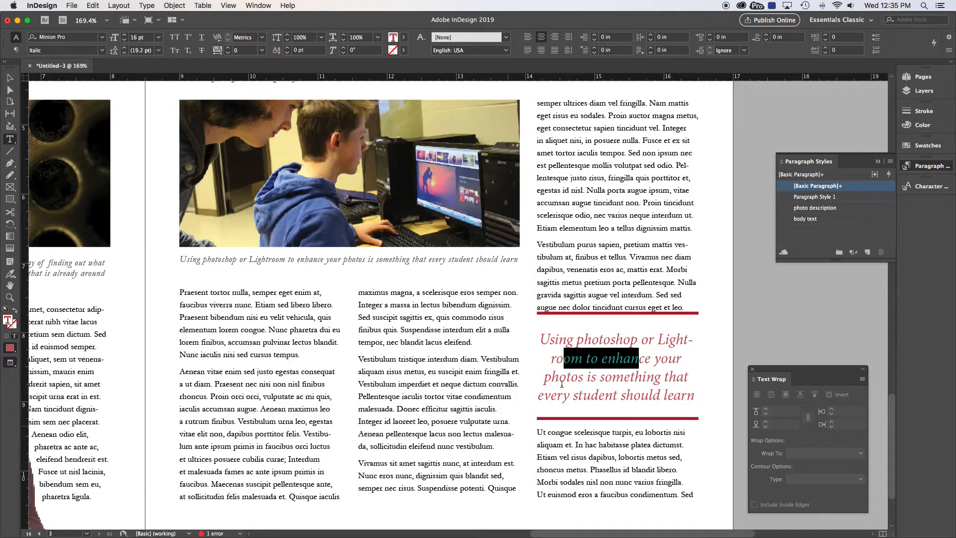
# Step: Select all the pull quote text and apply the newly created paragraph style to it
pyautogui.click(576, 377)
pyautogui.press('super+a')
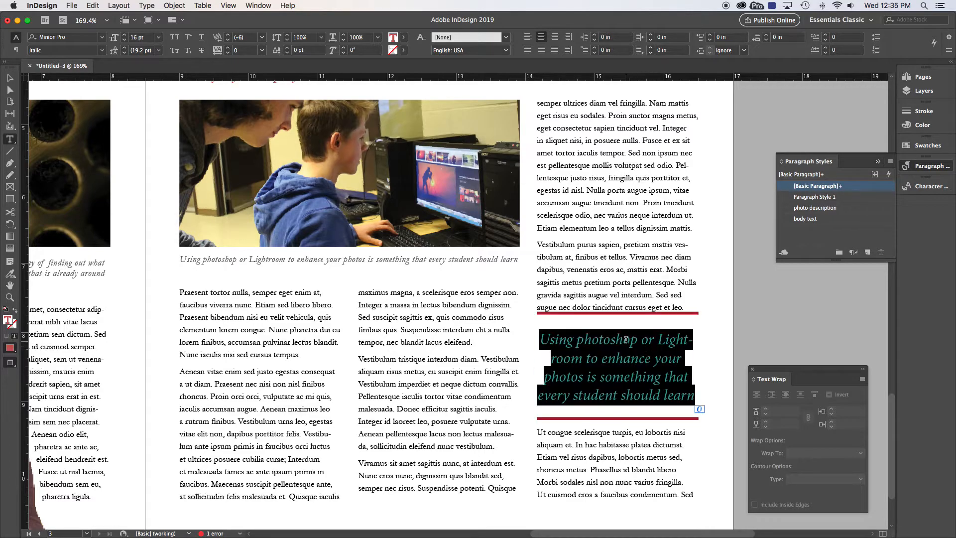
pyautogui.click(813, 197)
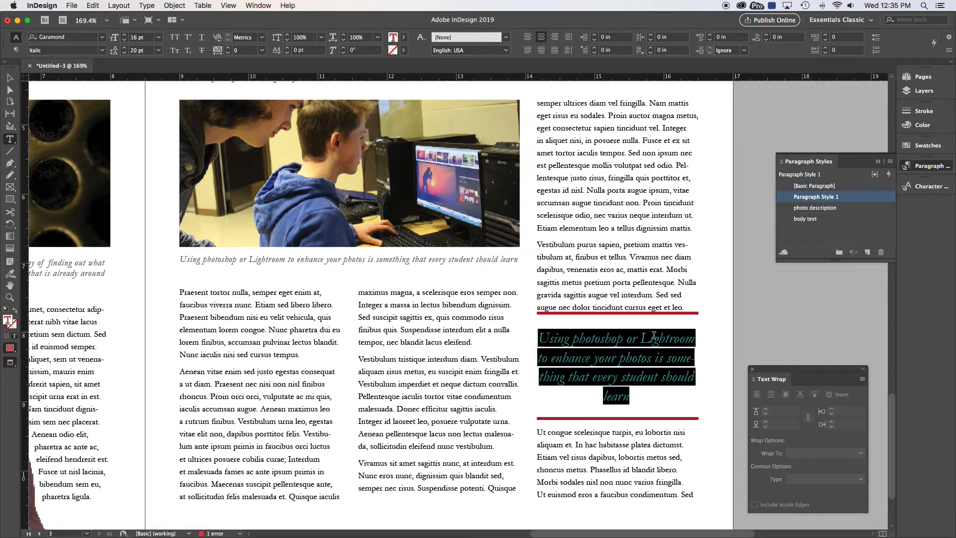
# Step: Rebalance the pull quote's lines with manual line breaks so it reads "to enhance your photos / is something that every / student should learn"
pyautogui.click(641, 356)
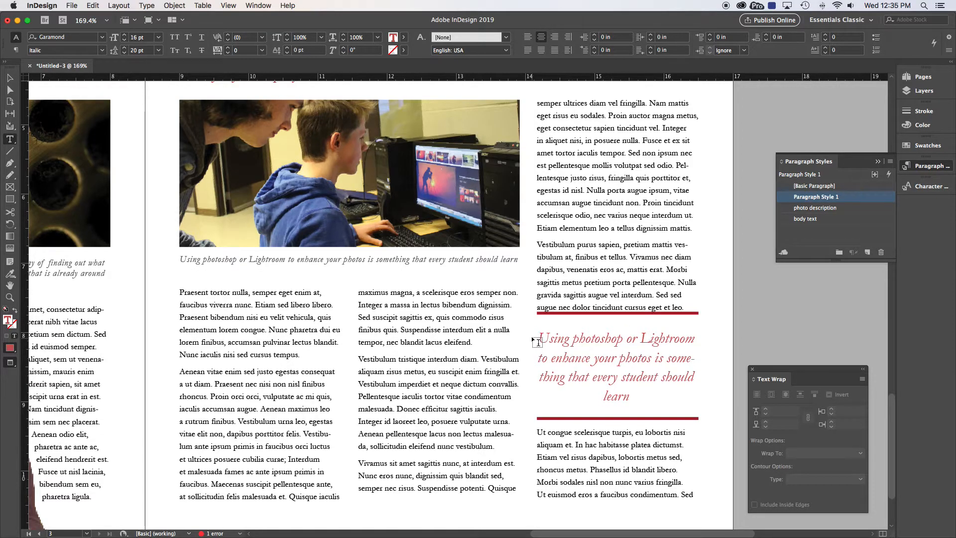
pyautogui.click(667, 359)
pyautogui.press('Return')
pyautogui.click(652, 377)
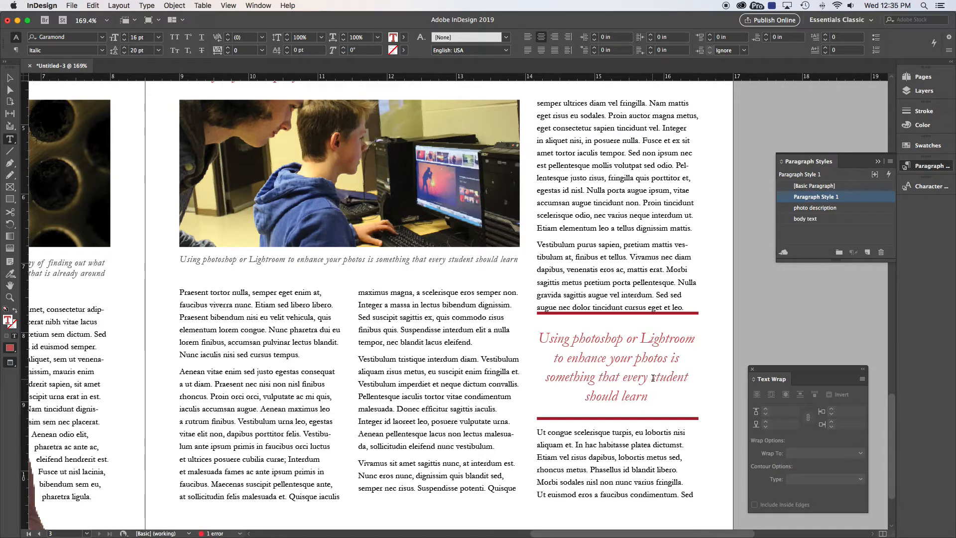
pyautogui.click(670, 359)
pyautogui.press('Return')
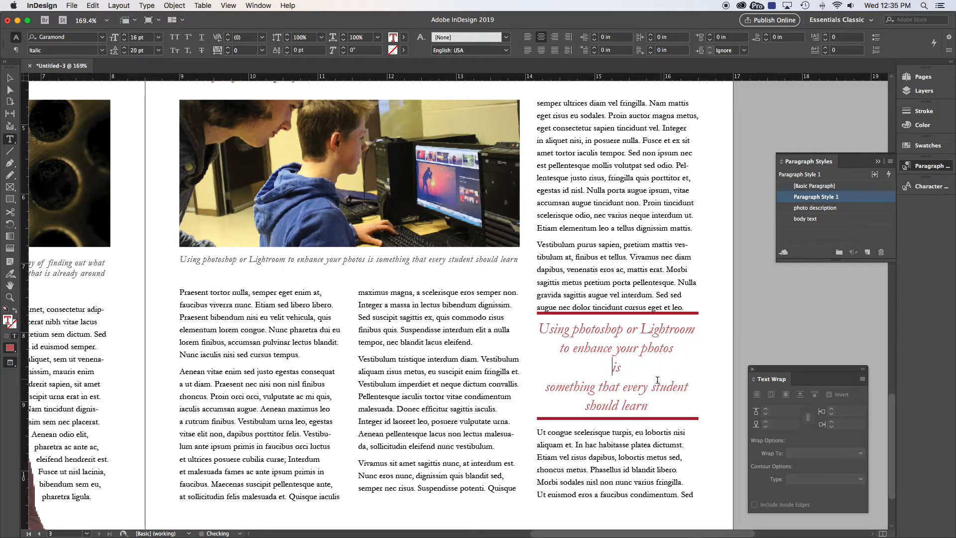
pyautogui.click(545, 387)
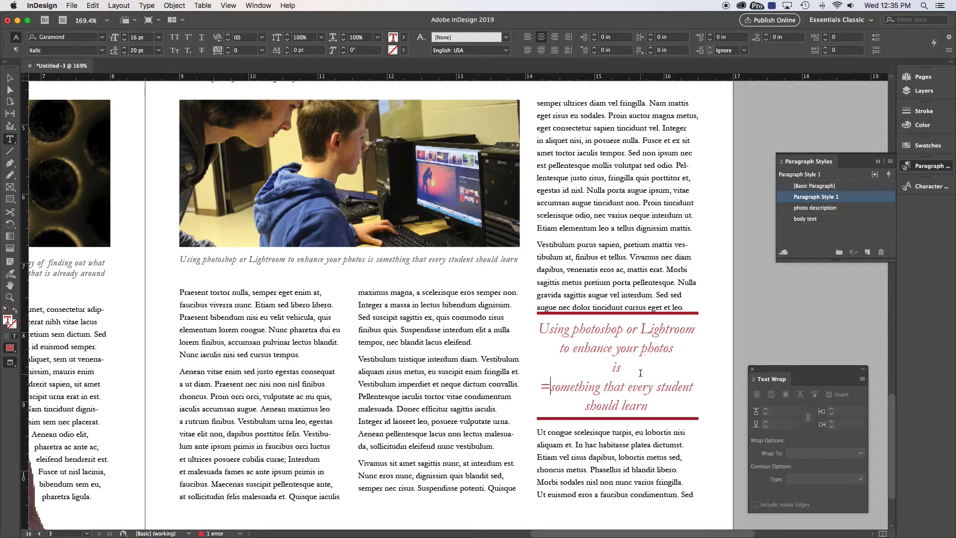
pyautogui.press('BackSpace')
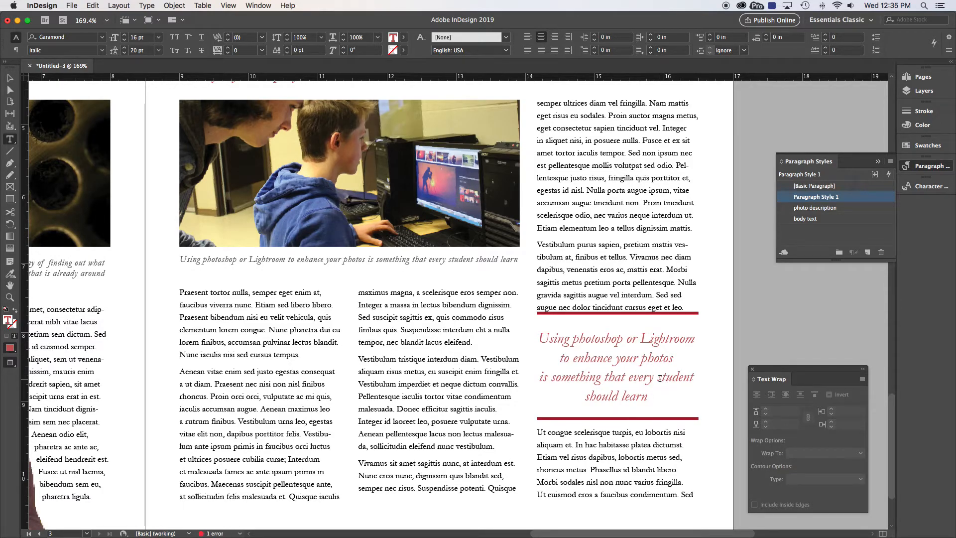
pyautogui.click(659, 379)
pyautogui.press('Return')
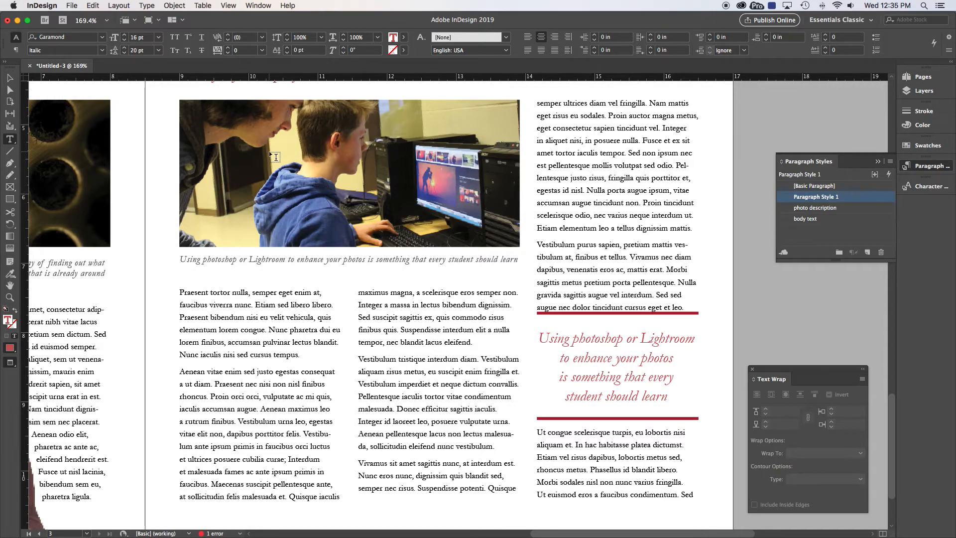
# Step: Select the pull quote frame, link its text wrap offsets and raise the top wrap offset to clear the body text
pyautogui.click(9, 78)
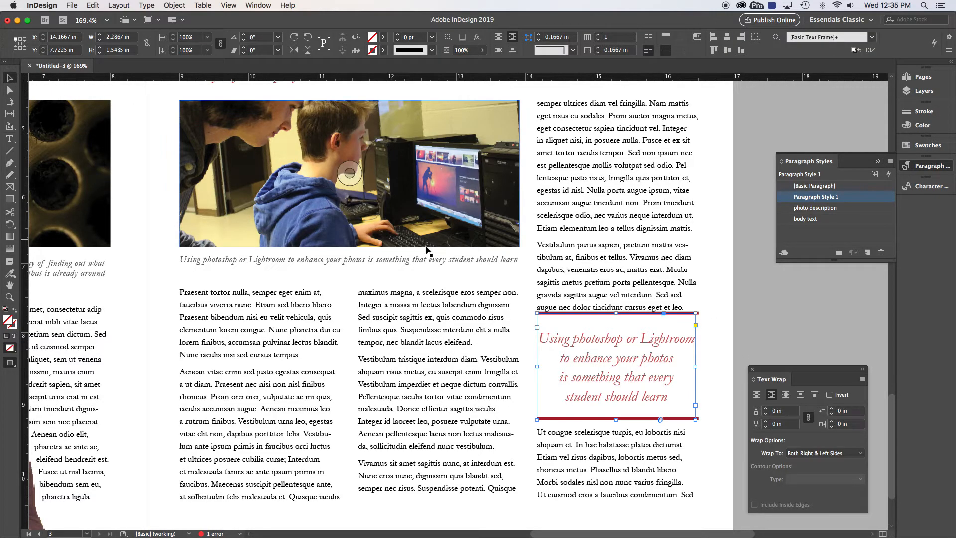
pyautogui.scroll(-1, 595, 312)
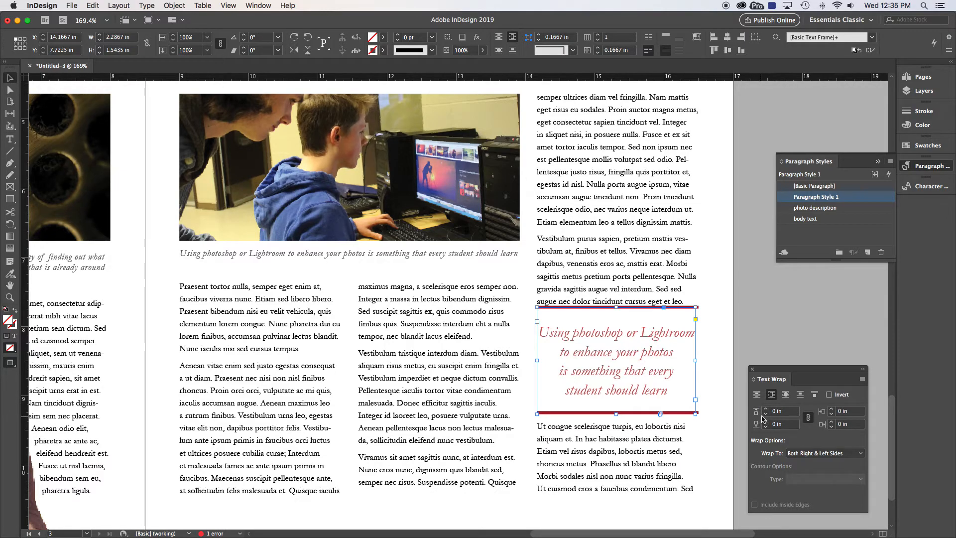
pyautogui.click(809, 419)
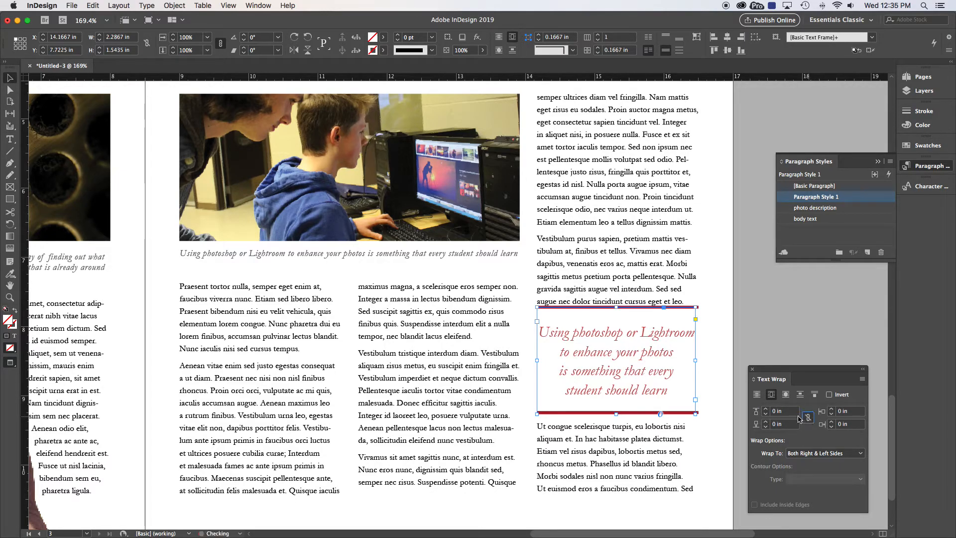
pyautogui.click(765, 409)
pyautogui.click(745, 330)
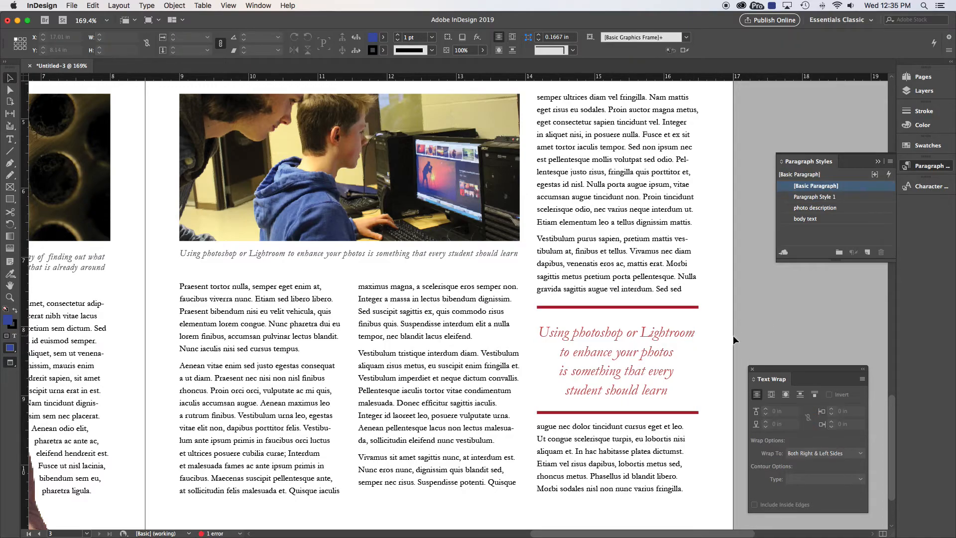
pyautogui.press('super+0')
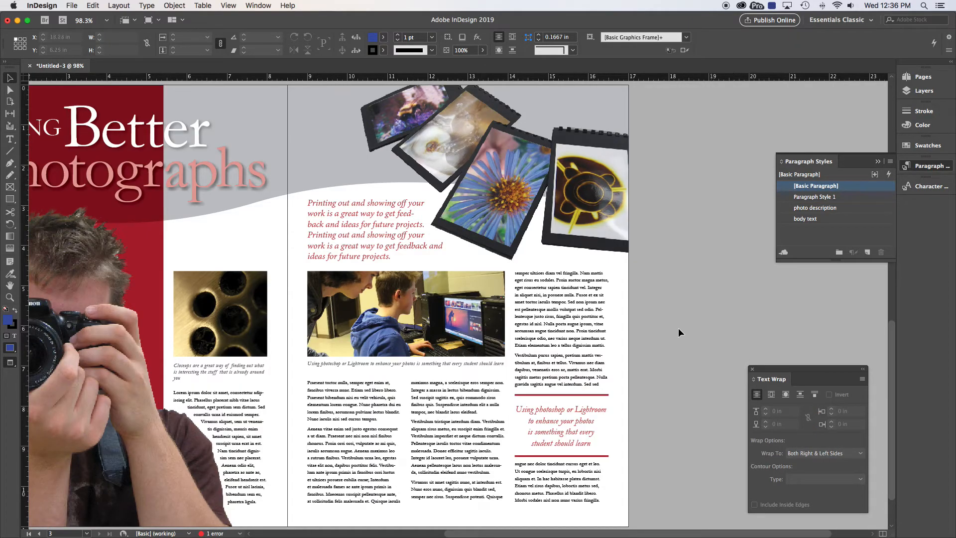
pyautogui.hscroll(-5, 655, 337)
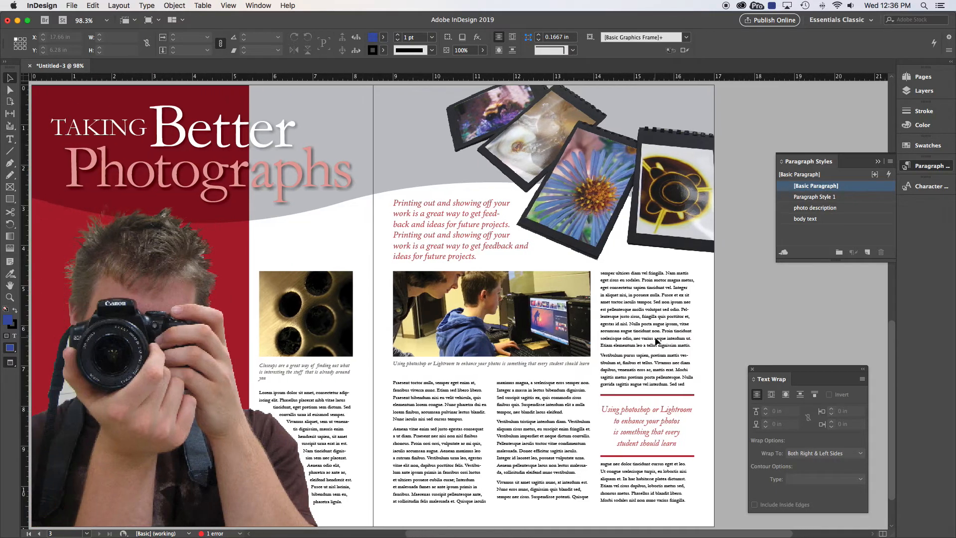